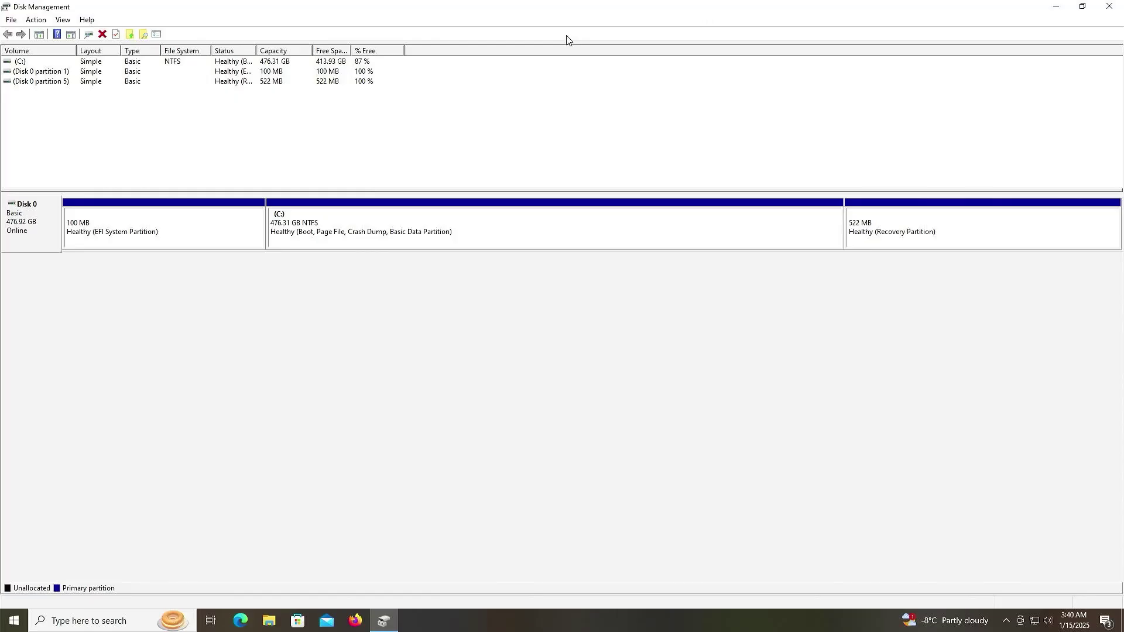
Download the kali-linux-2024.4-installer-netinst-amd64 NetInstaller ISO from the Kali website's installer images.
{"action": "left_click", "coordinate": [25, 242]}
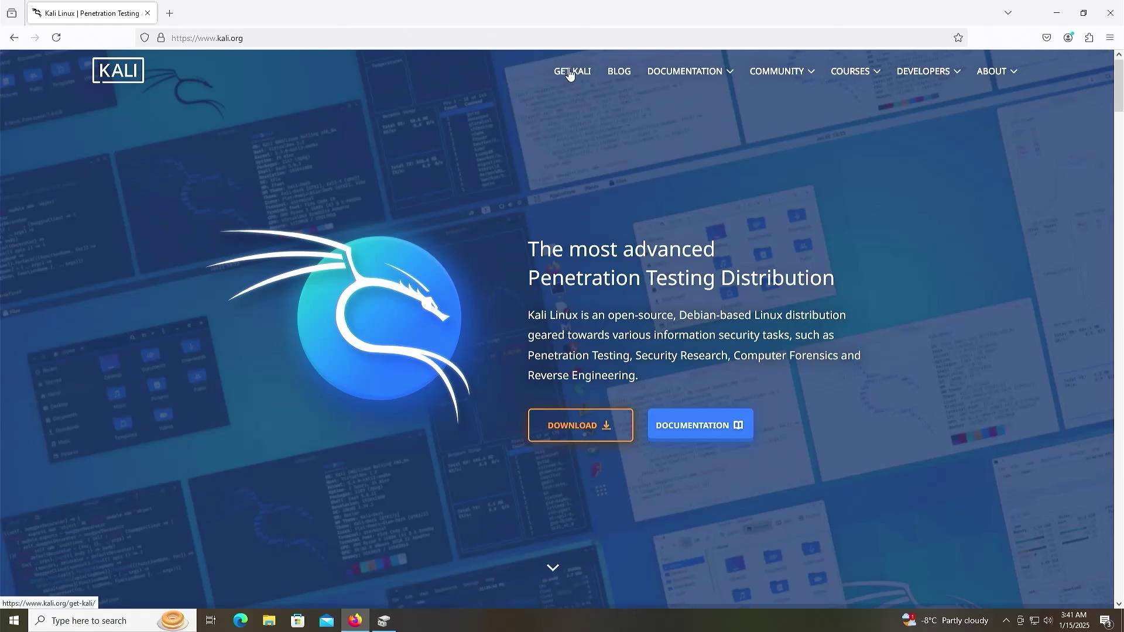
{"action": "left_click", "coordinate": [569, 73]}
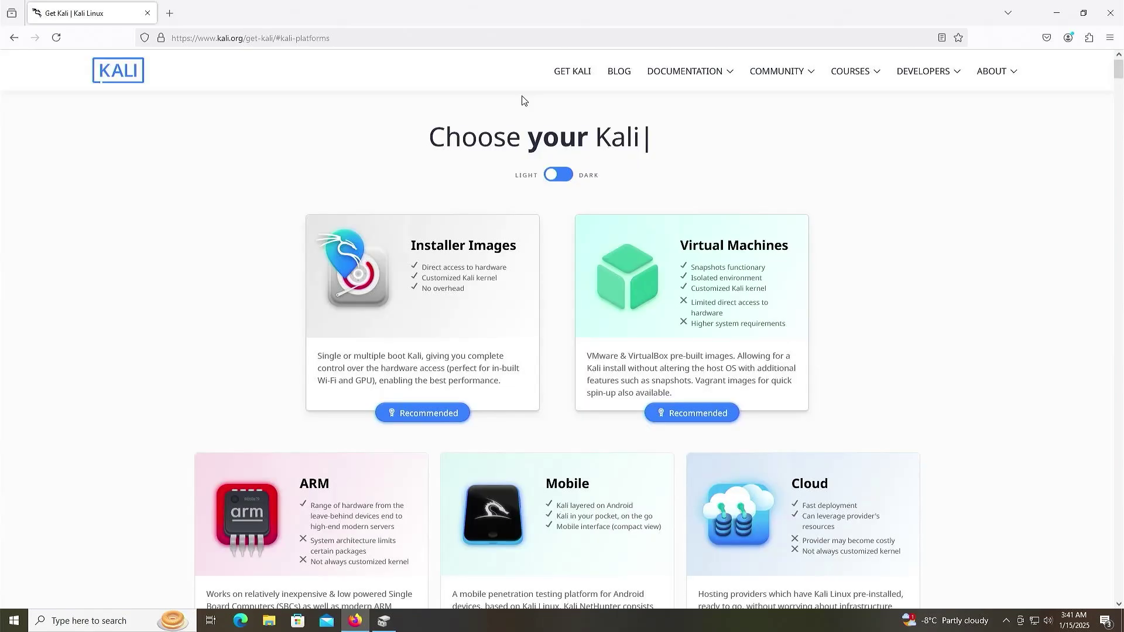
{"action": "scroll", "coordinate": [522, 100], "scroll_direction": "down", "scroll_amount": 15}
{"action": "scroll", "coordinate": [518, 187], "scroll_direction": "down", "scroll_amount": 5}
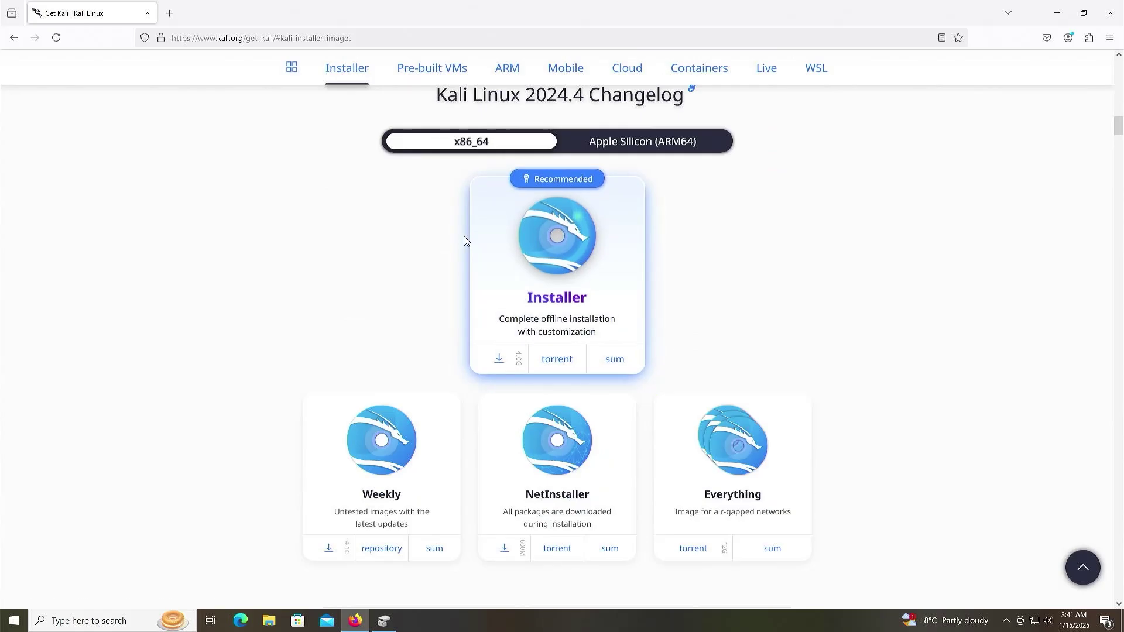
{"action": "scroll", "coordinate": [464, 304], "scroll_direction": "down", "scroll_amount": 3}
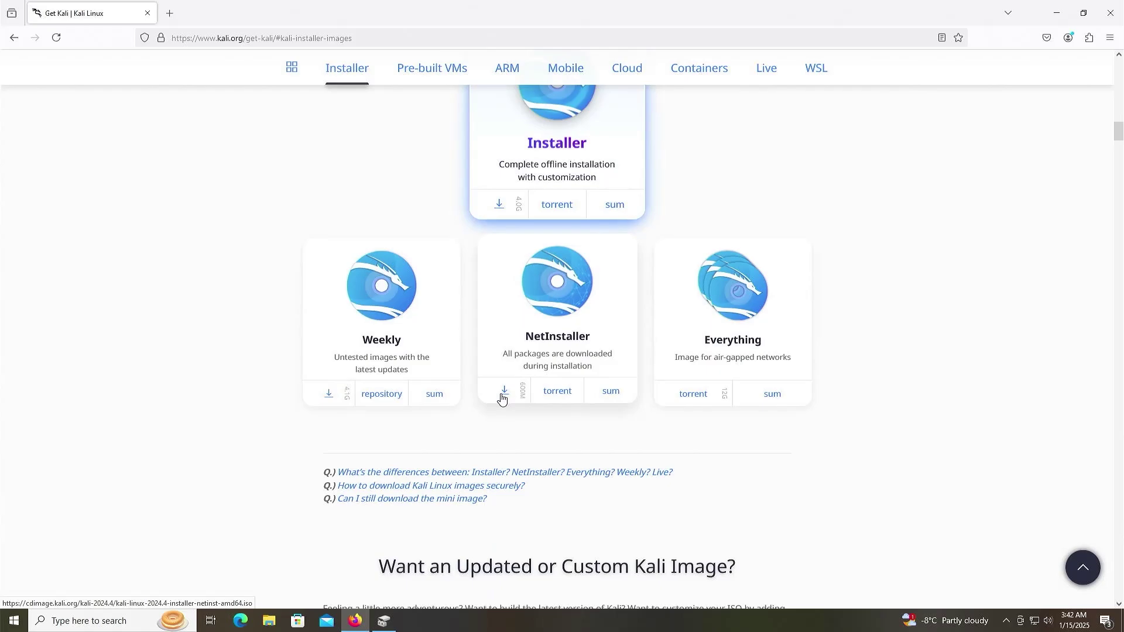
{"action": "left_click", "coordinate": [503, 392]}
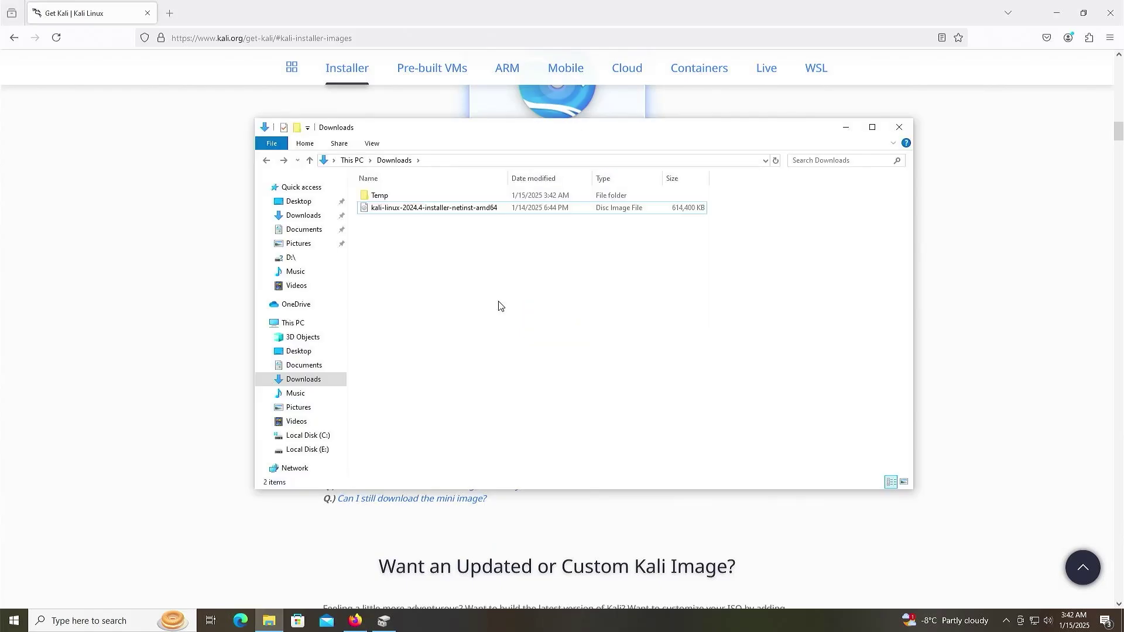
Mount the Kali netinst ISO from Downloads as DVD Drive (D:), then return to Disk Management.
{"action": "left_click", "coordinate": [404, 209]}
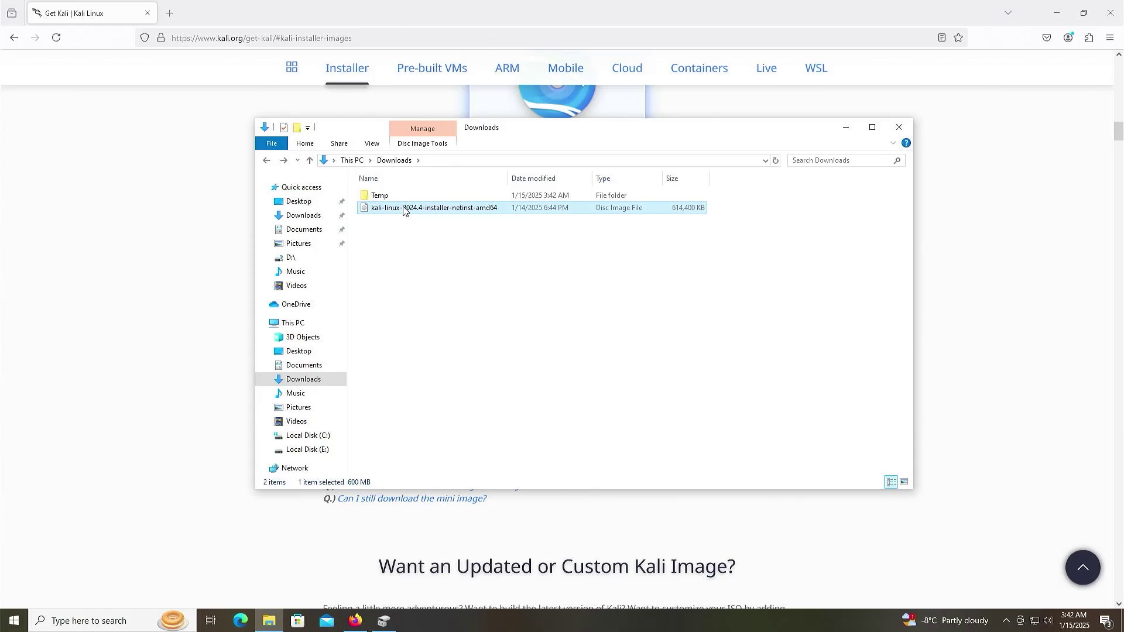
{"action": "right_click", "coordinate": [404, 210]}
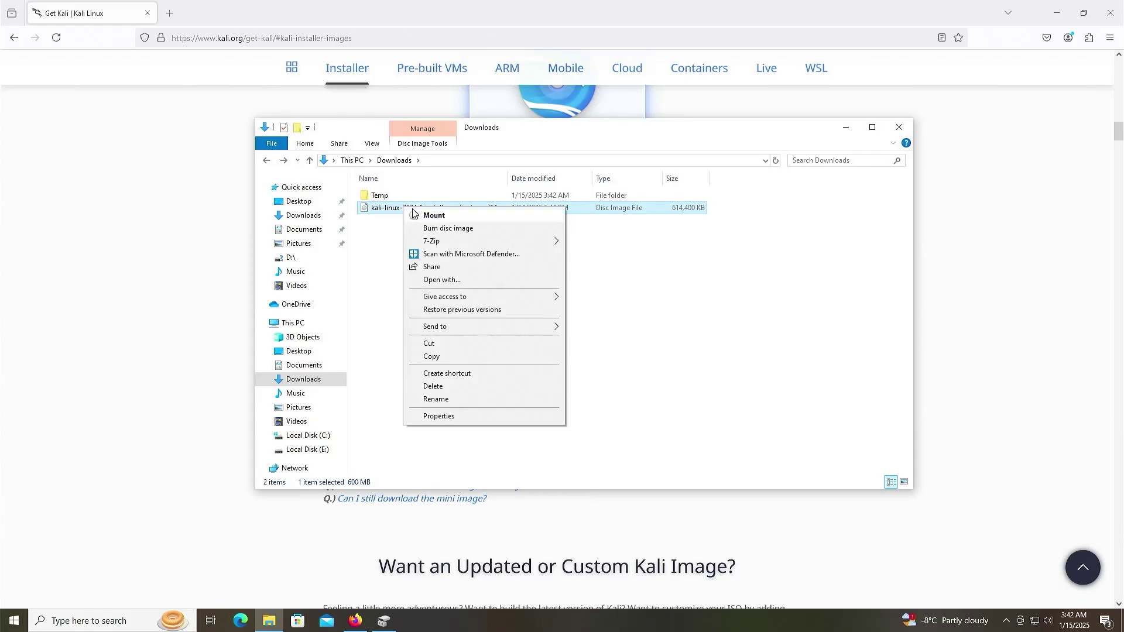
{"action": "left_click", "coordinate": [427, 216]}
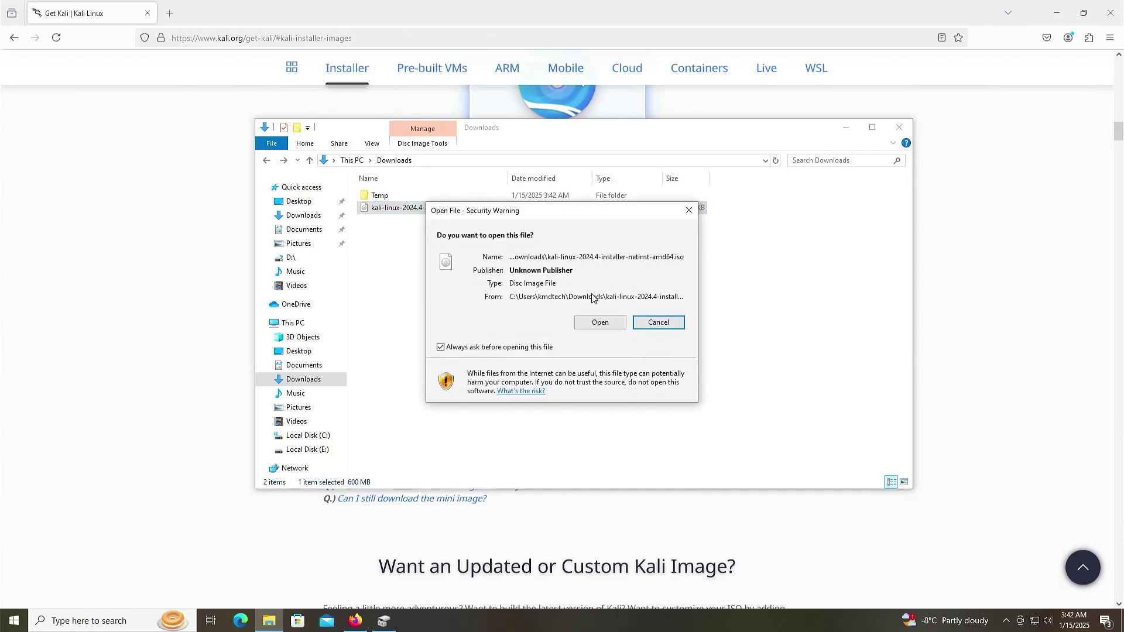
{"action": "left_click", "coordinate": [596, 323]}
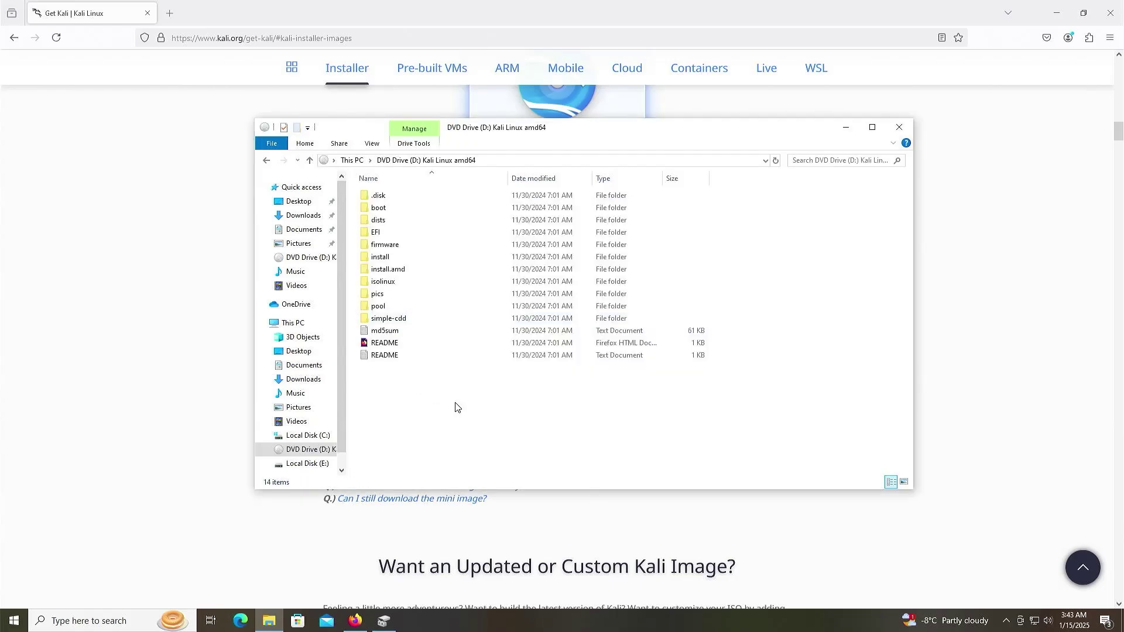
{"action": "left_click", "coordinate": [384, 621]}
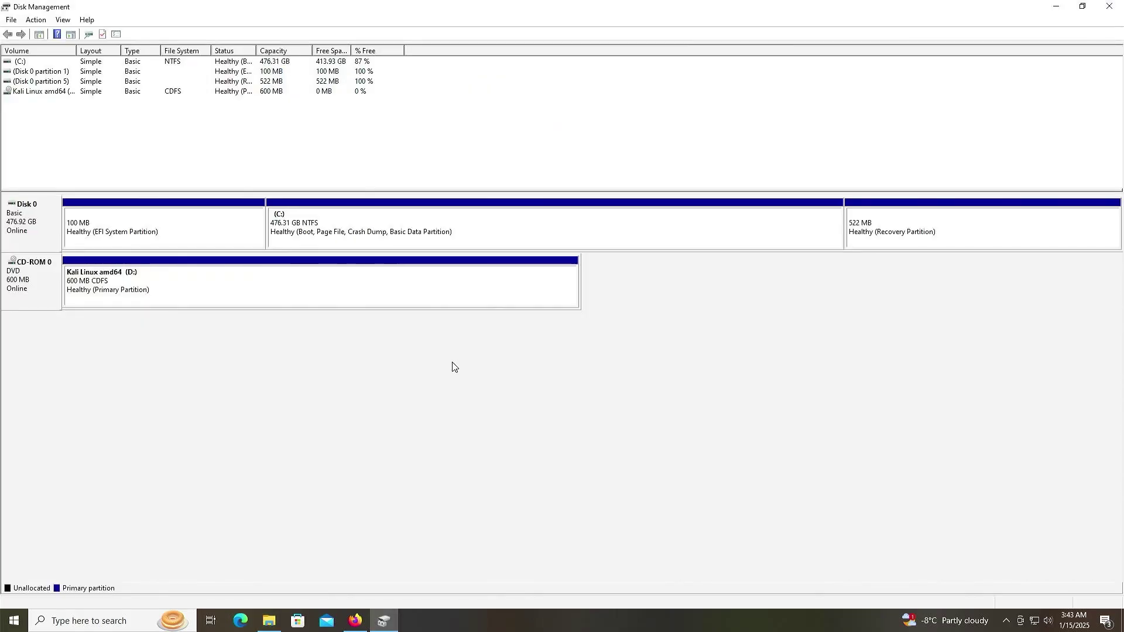
Shrink the C: volume by 50800 MB, freeing 49.61 GB of unallocated space.
{"action": "left_click", "coordinate": [488, 237]}
{"action": "right_click", "coordinate": [488, 237]}
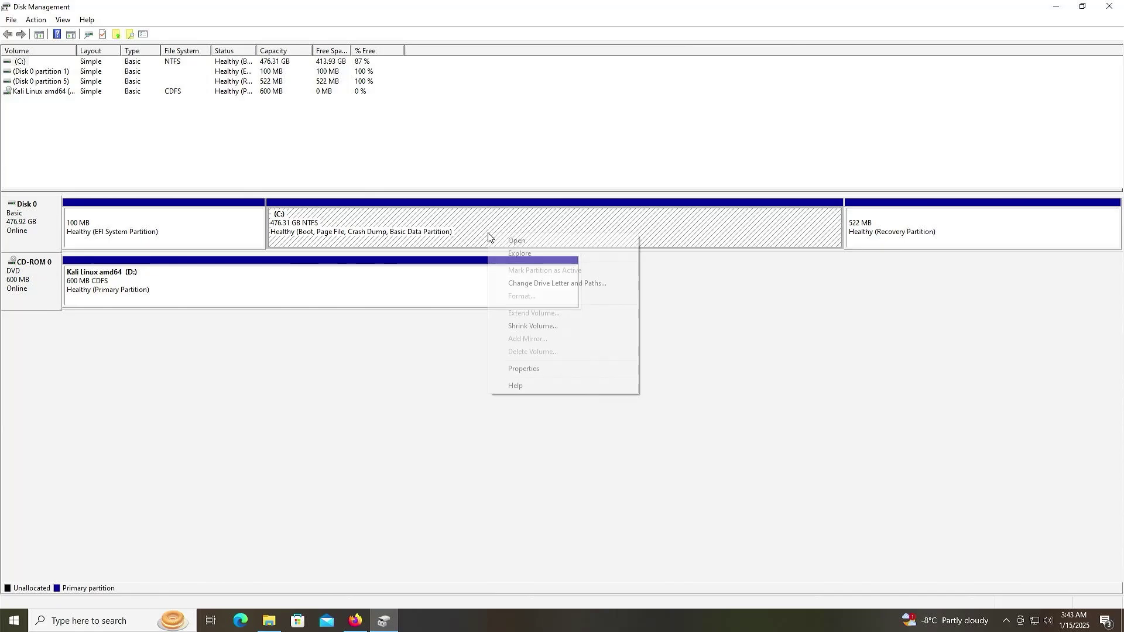
{"action": "left_click", "coordinate": [546, 326]}
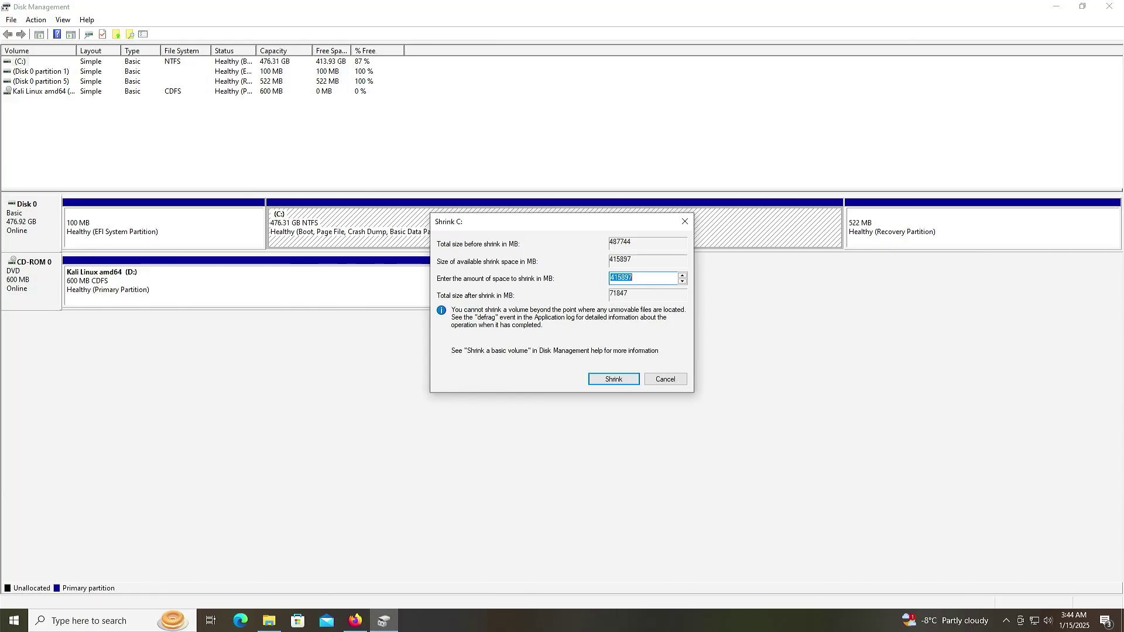
{"action": "type", "text": "50800"}
{"action": "left_click", "coordinate": [608, 379]}
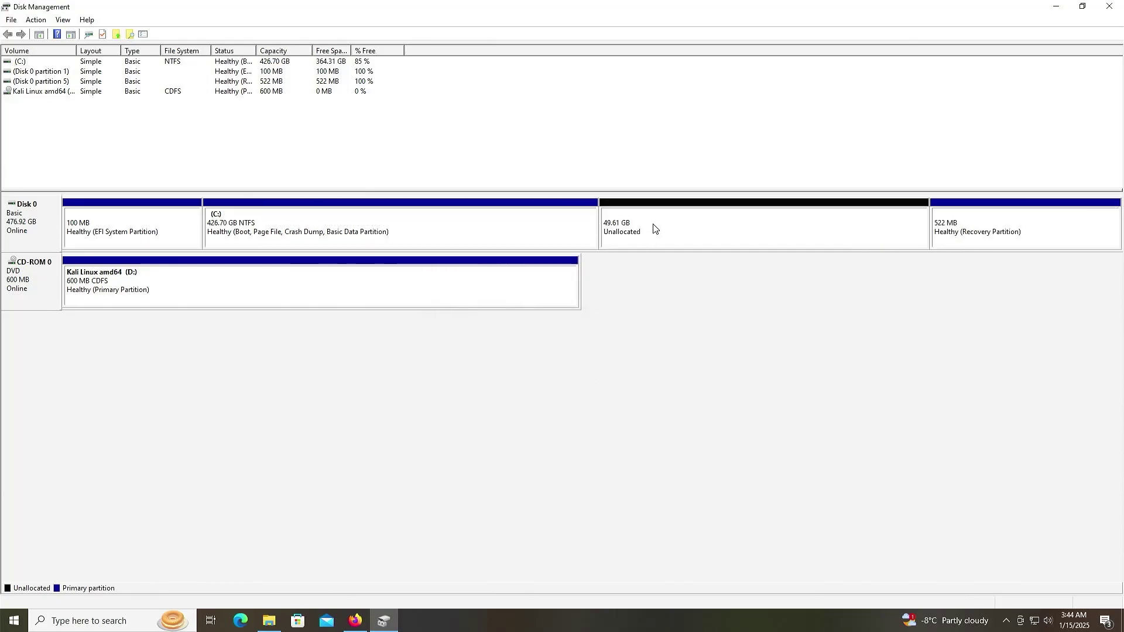
{"action": "left_click", "coordinate": [654, 228]}
Start a new simple volume on the unallocated space, sized 800 MB with the suggested drive letter.
{"action": "right_click", "coordinate": [653, 228]}
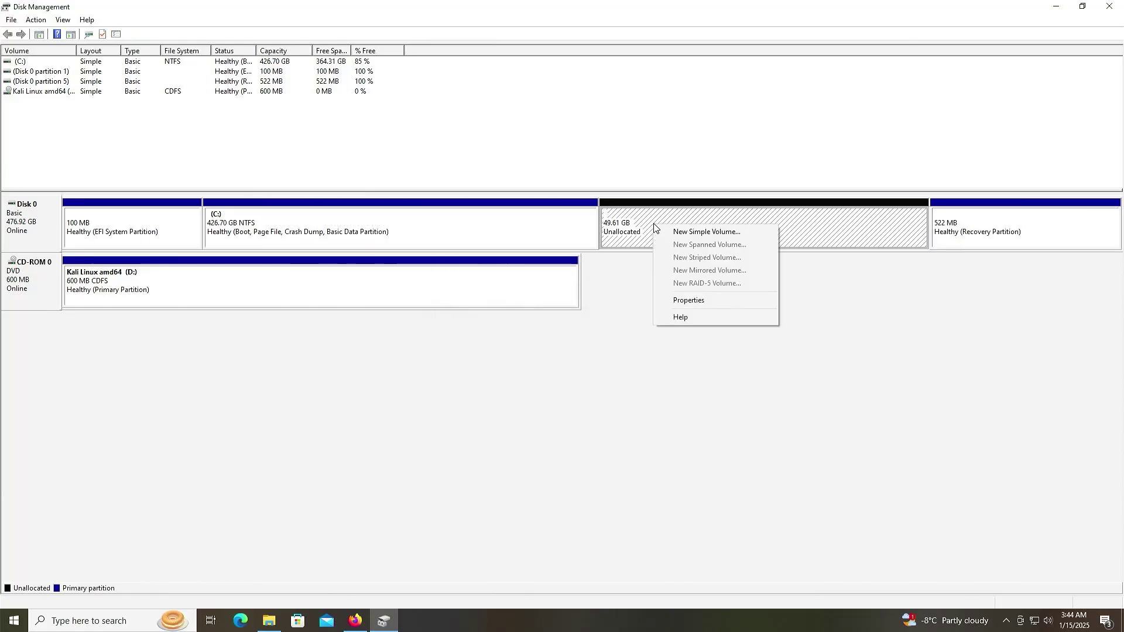
{"action": "left_click", "coordinate": [671, 233]}
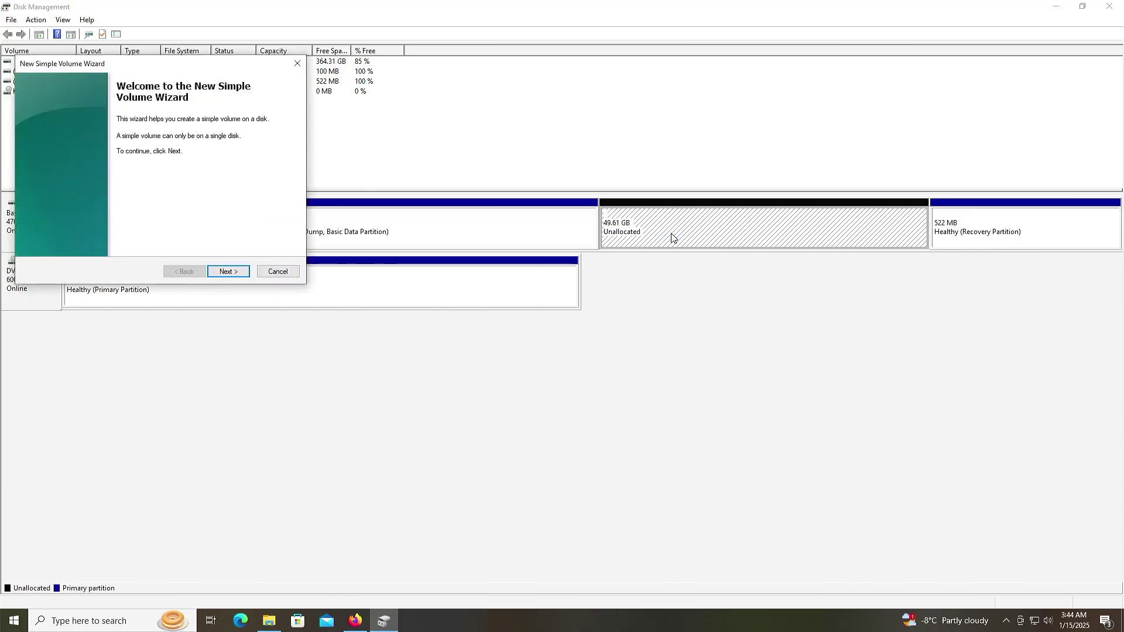
{"action": "left_click", "coordinate": [229, 271]}
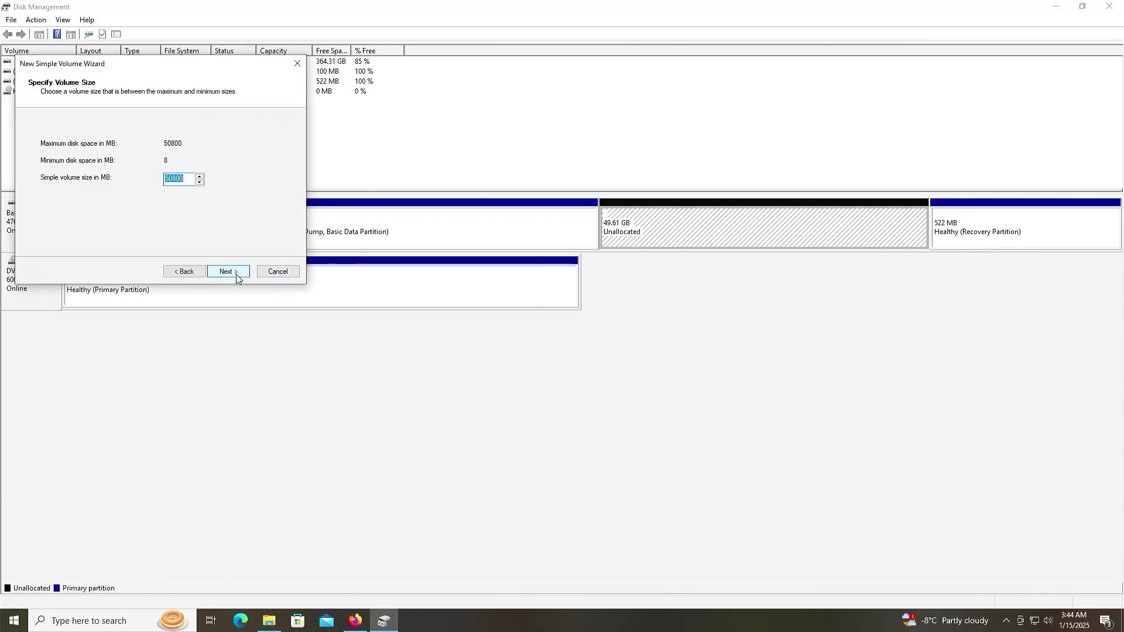
{"action": "type", "text": "800"}
{"action": "left_click", "coordinate": [222, 273]}
{"action": "left_click", "coordinate": [223, 273]}
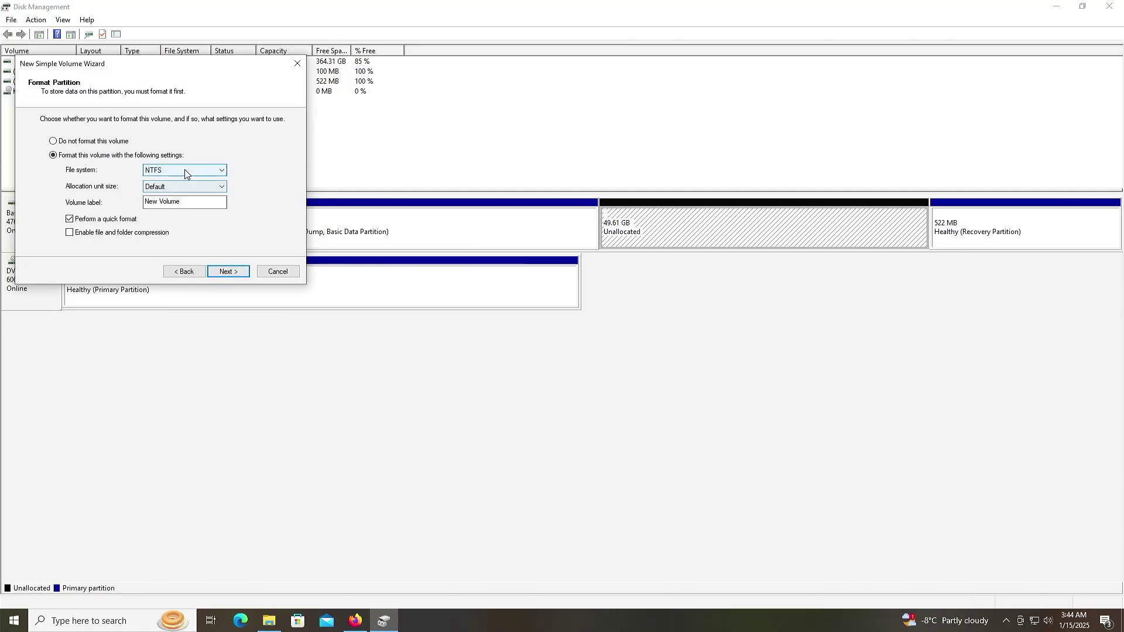
Format the new volume as FAT32 labelled KALI_ISO and finish creating it.
{"action": "left_click", "coordinate": [185, 171]}
{"action": "left_click", "coordinate": [179, 188]}
{"action": "left_click", "coordinate": [192, 201]}
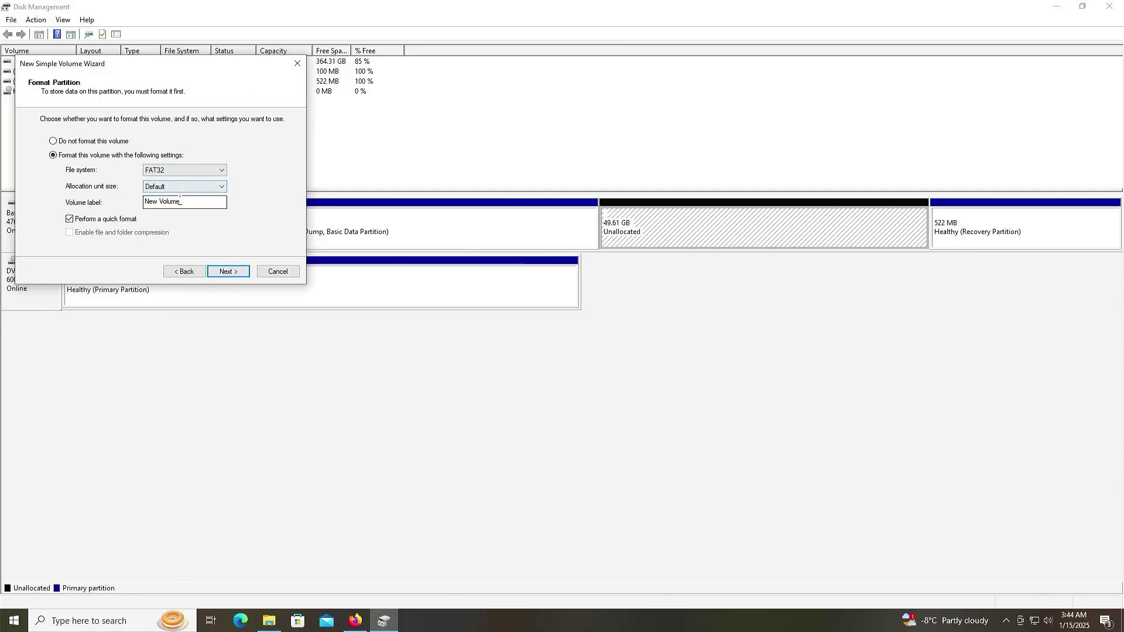
{"action": "left_click_drag", "start_coordinate": [192, 201], "coordinate": [144, 202]}
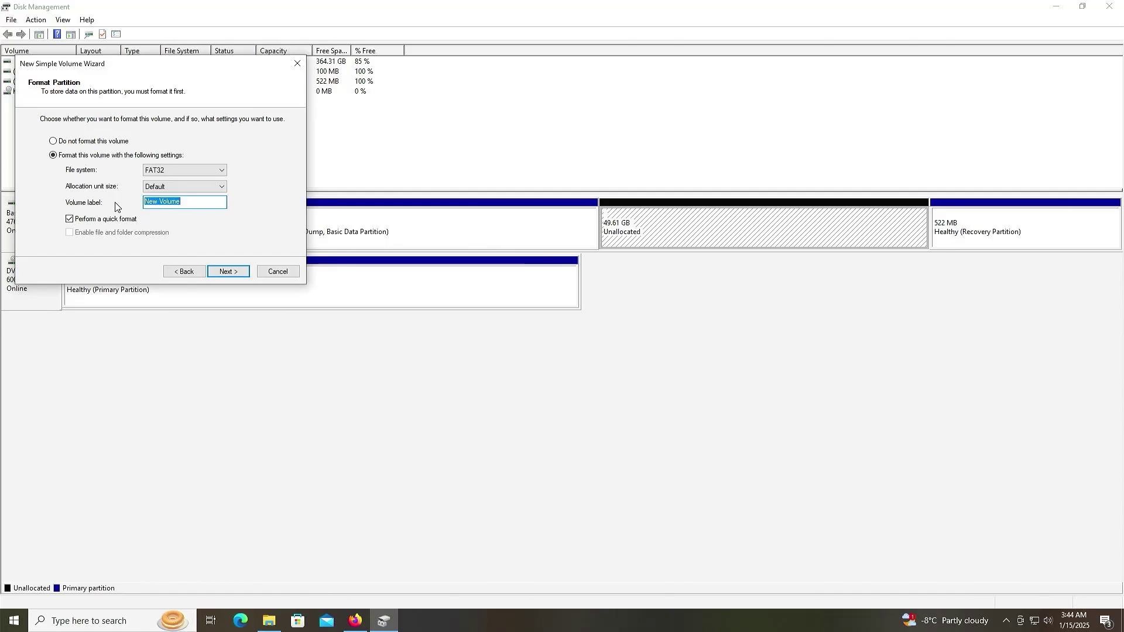
{"action": "type", "text": "KALI_ISO"}
{"action": "left_click", "coordinate": [222, 273]}
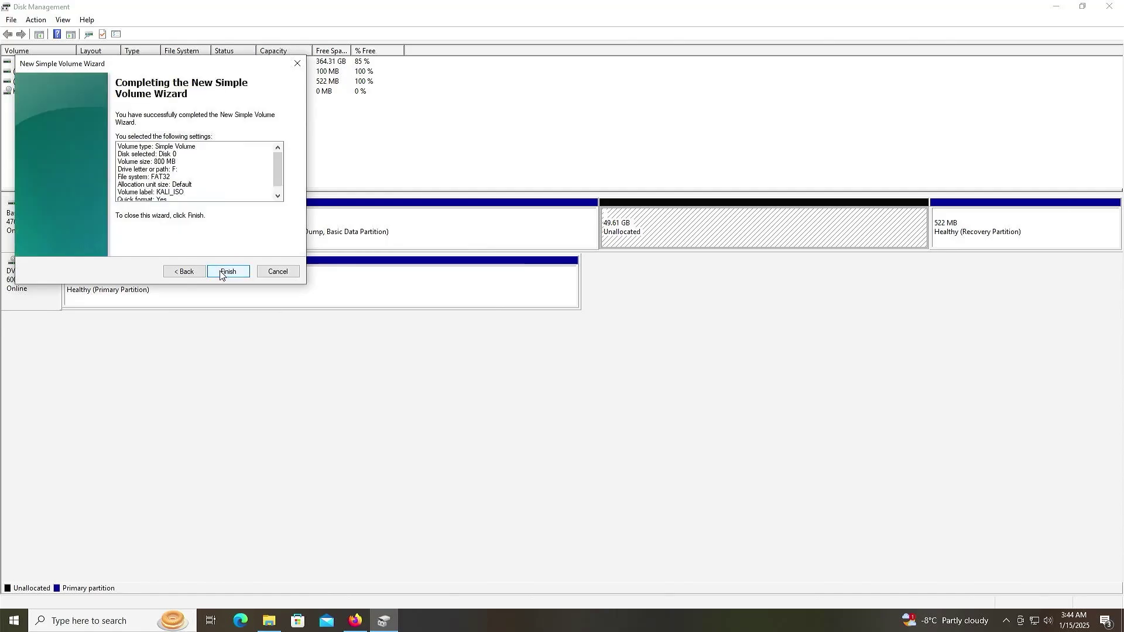
{"action": "left_click", "coordinate": [221, 273]}
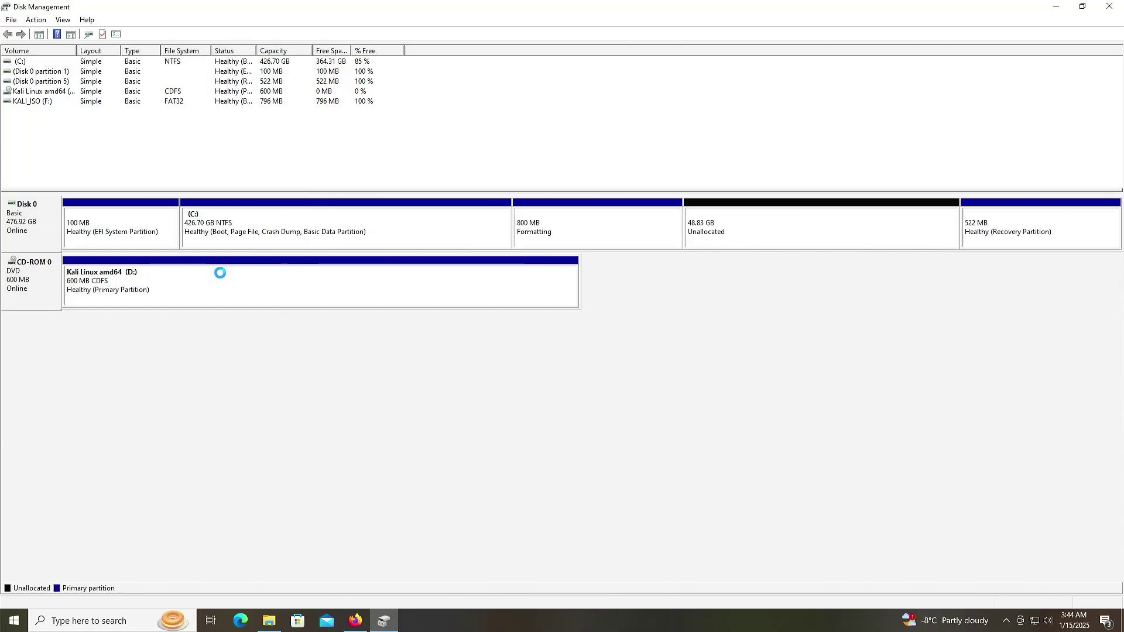
{"action": "left_click", "coordinate": [553, 237]}
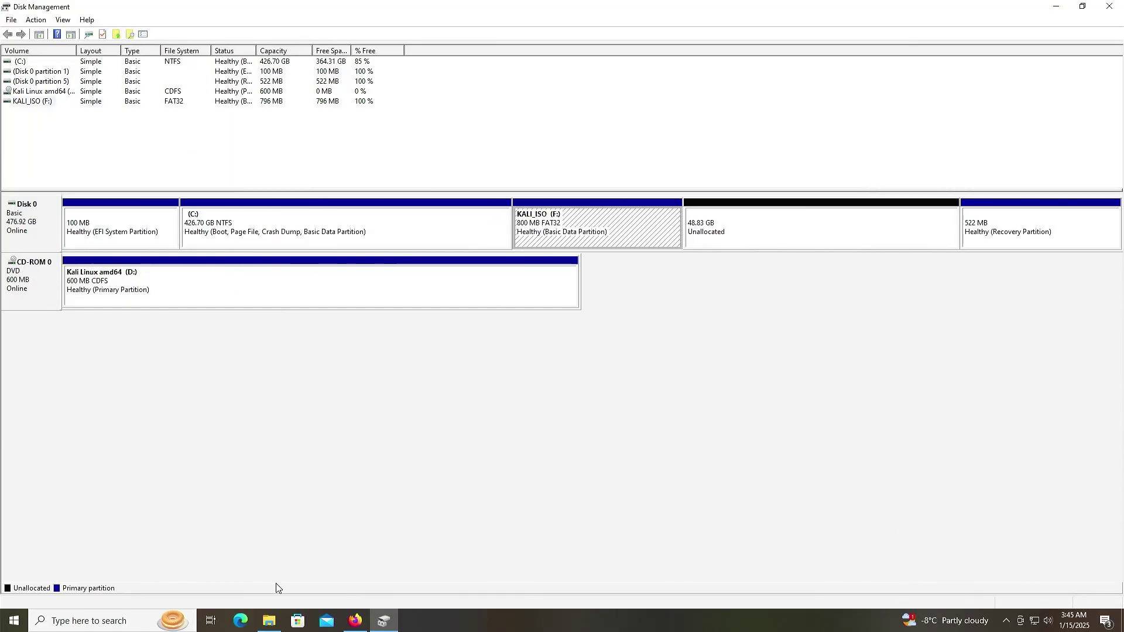
Copy all 14 items from DVD Drive (D:) and paste them onto KALI_ISO (F:).
{"action": "left_click", "coordinate": [268, 620]}
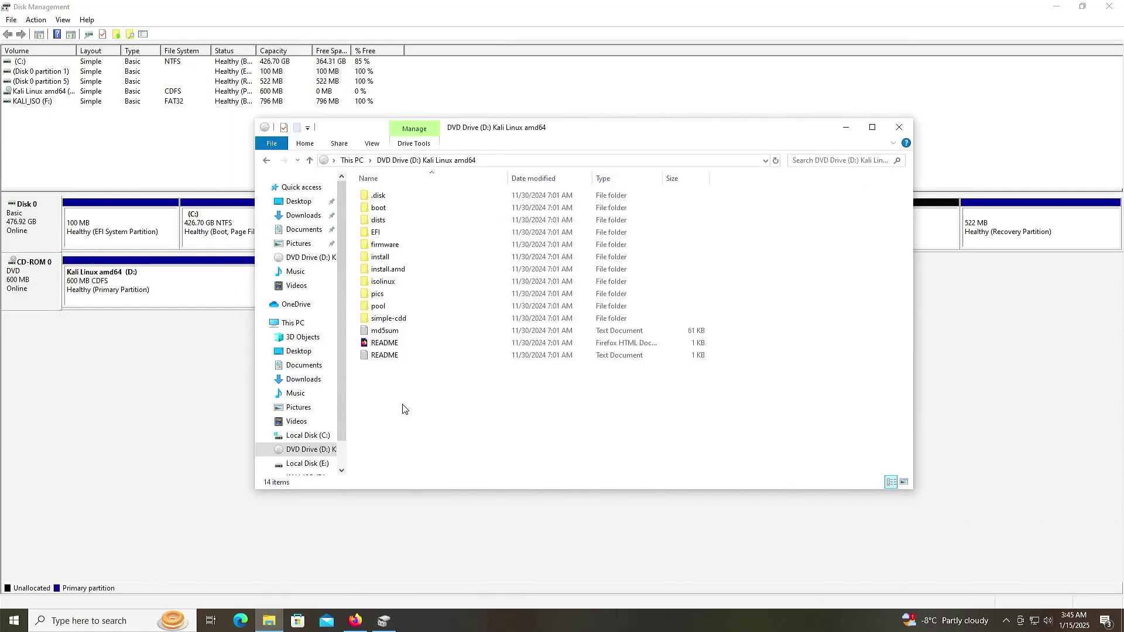
{"action": "left_click_drag", "start_coordinate": [417, 403], "coordinate": [372, 193]}
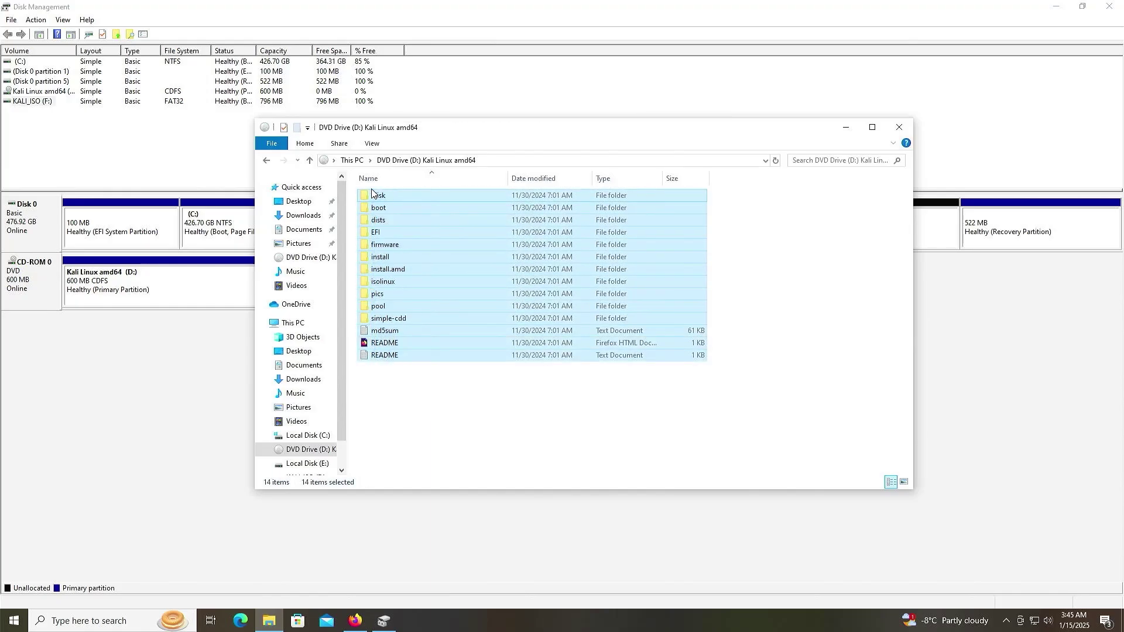
{"action": "scroll", "coordinate": [303, 415], "scroll_direction": "down", "scroll_amount": 1}
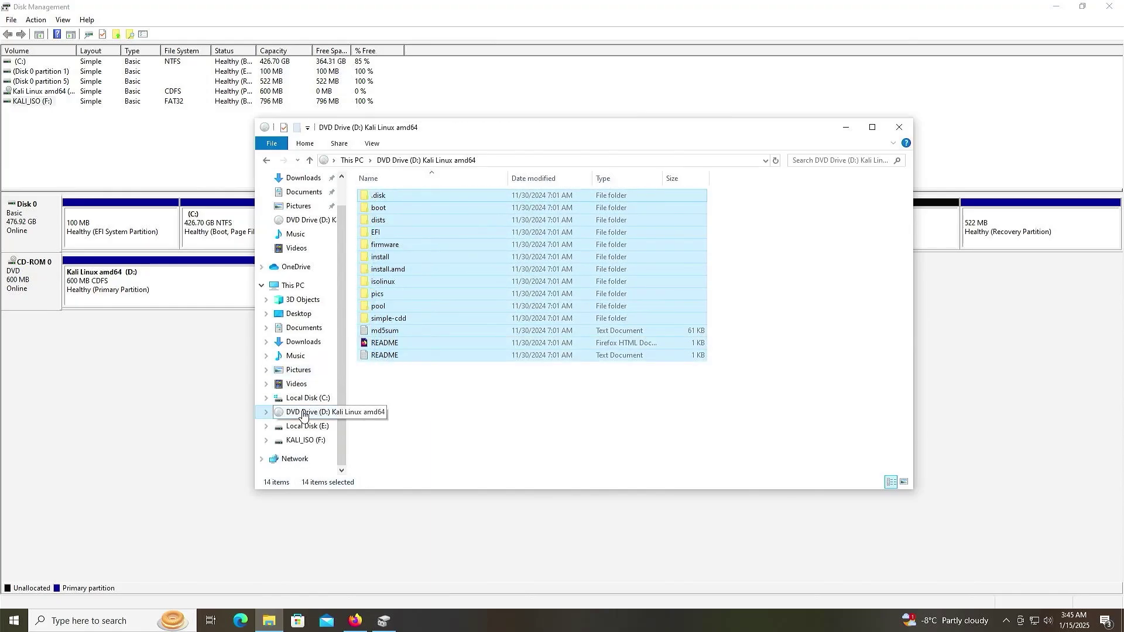
{"action": "left_click", "coordinate": [311, 442]}
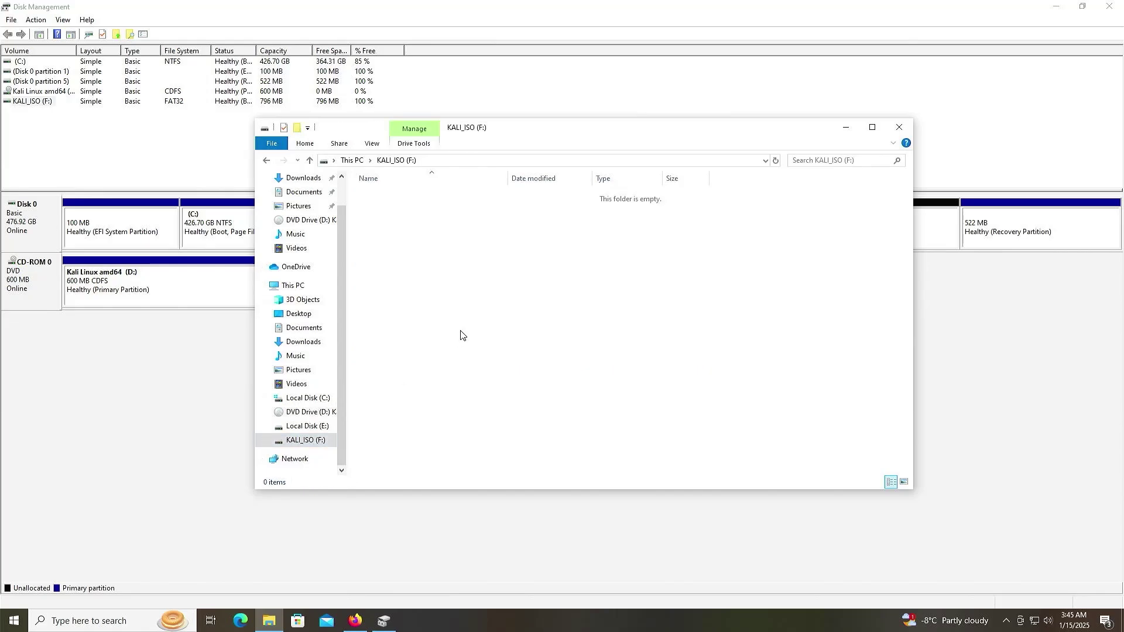
{"action": "key", "text": "ctrl+v"}
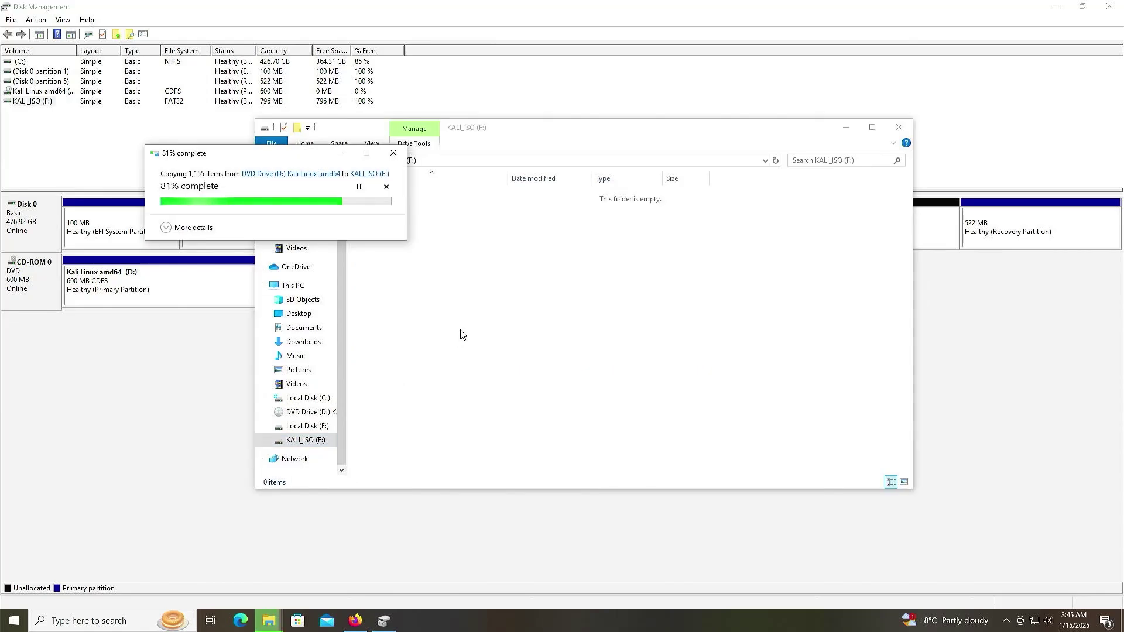
{"action": "left_click", "coordinate": [447, 384]}
{"action": "left_click", "coordinate": [170, 358]}
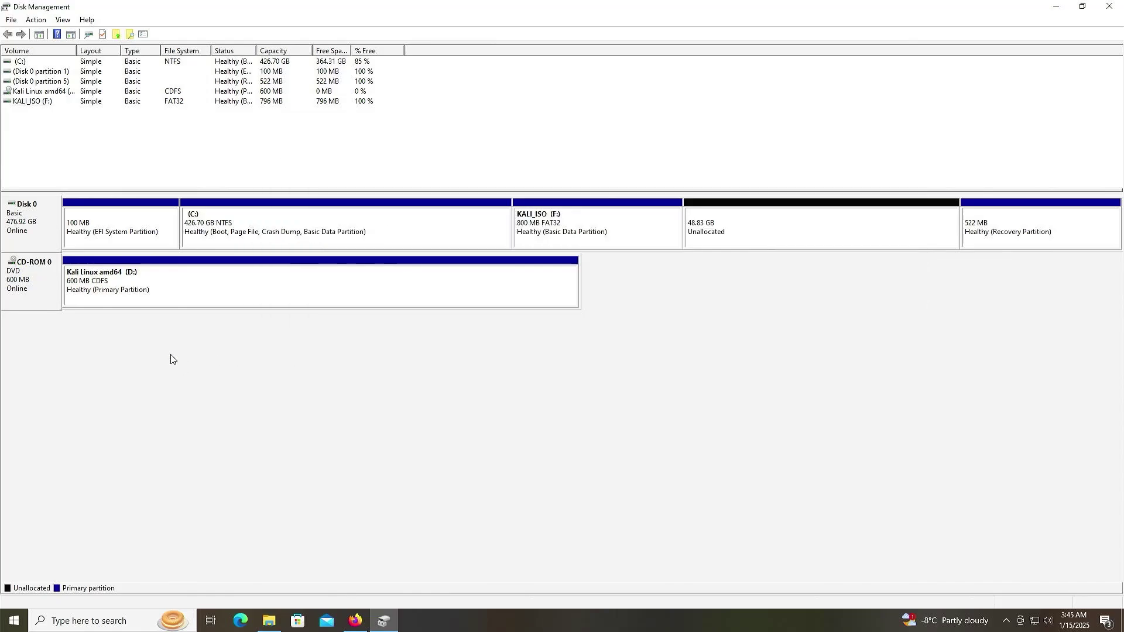
Select the 100 MB EFI System Partition on Disk 0.
{"action": "left_click", "coordinate": [113, 243]}
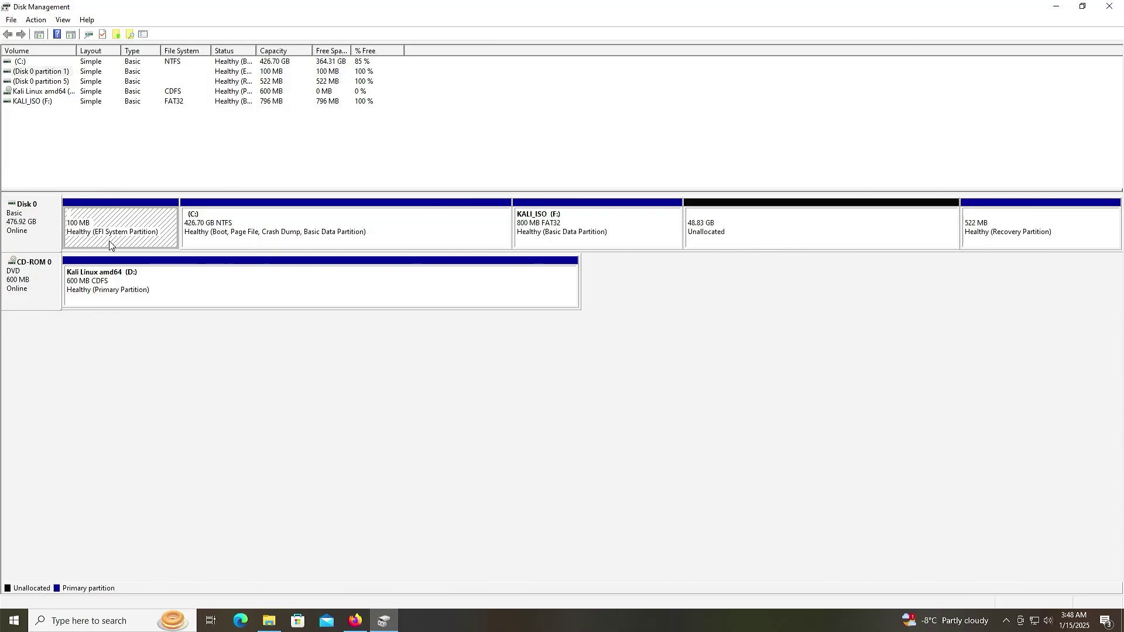
In the administrator Command Prompt, start diskpart, select disk 0 and list its partitions.
{"action": "left_click", "coordinate": [341, 198]}
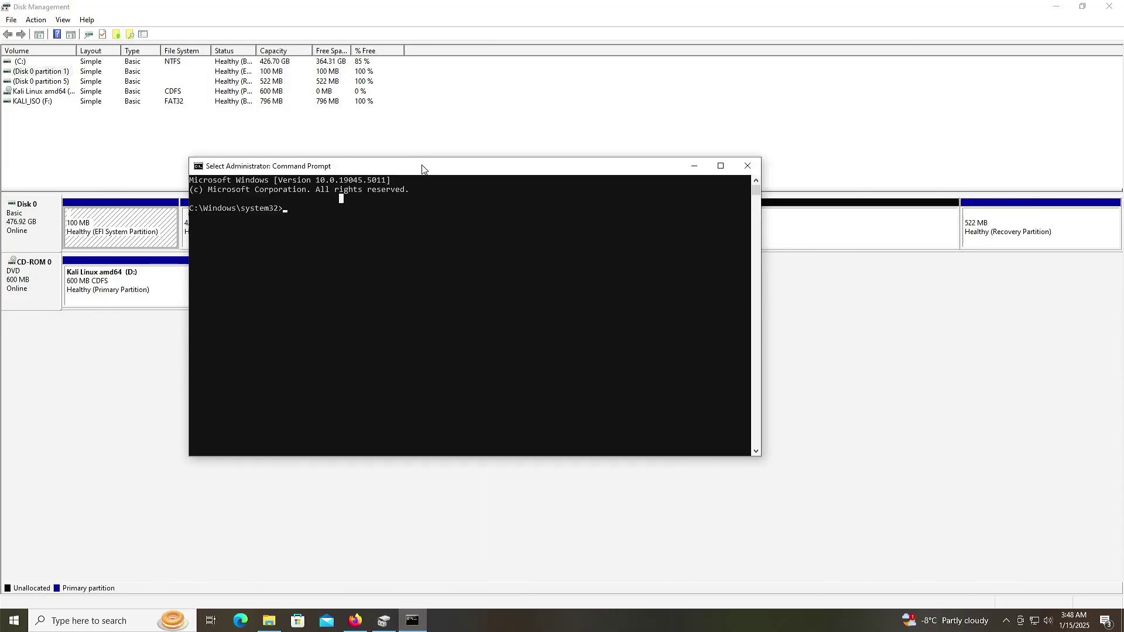
{"action": "key", "text": "Escape"}
{"action": "type", "text": "diskpart"}
{"action": "key", "text": "Return"}
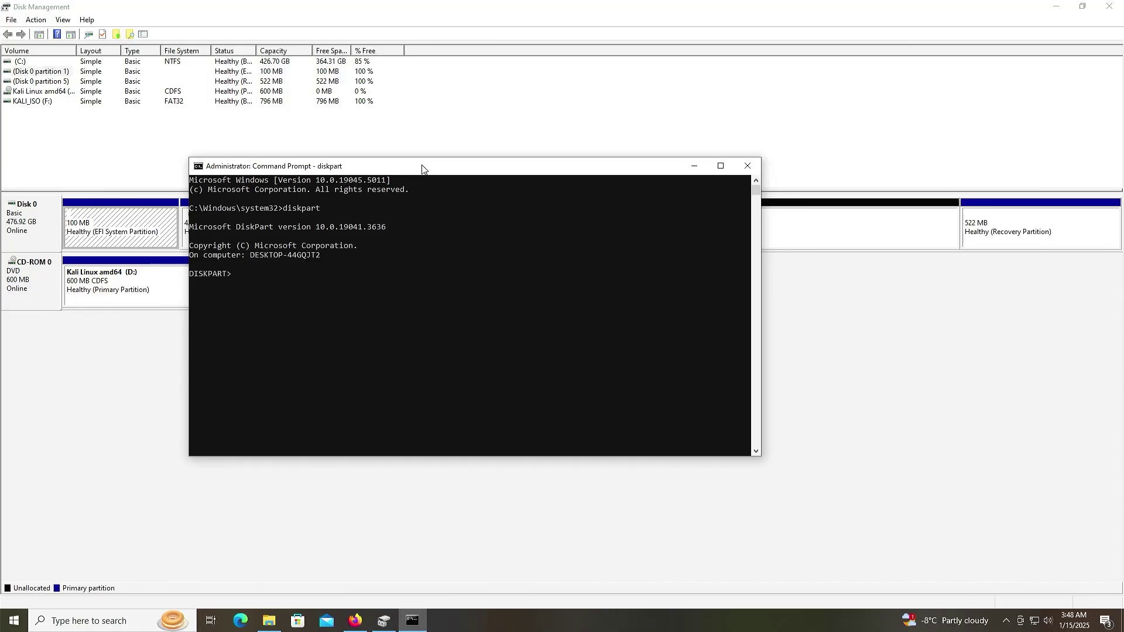
{"action": "type", "text": "list disk"}
{"action": "key", "text": "Return"}
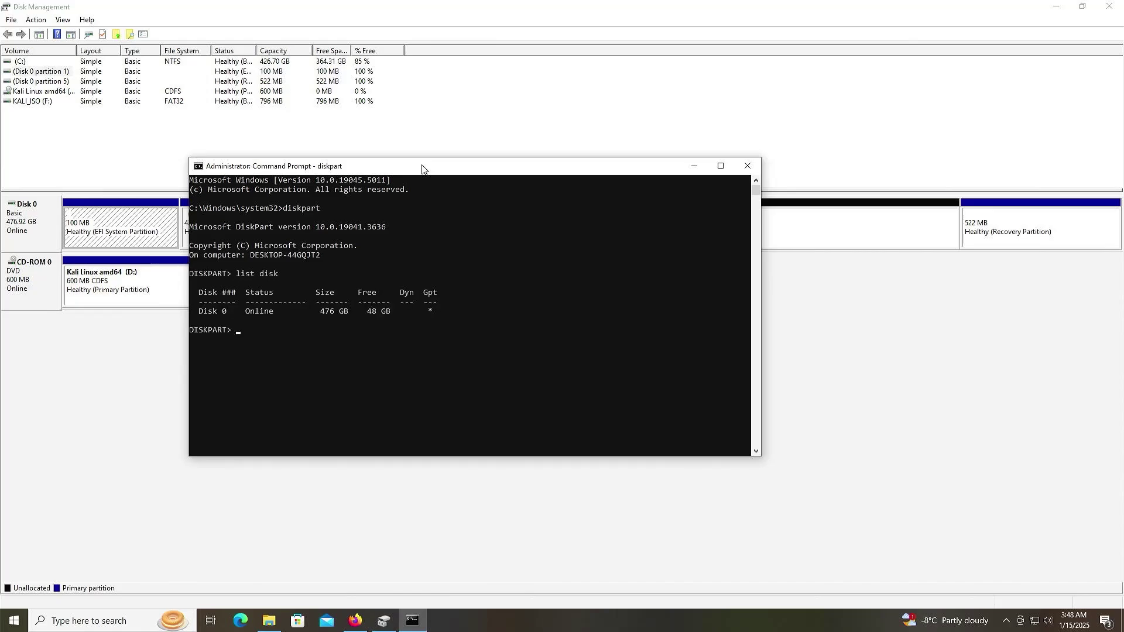
{"action": "type", "text": "sel disk 0"}
{"action": "key", "text": "Return"}
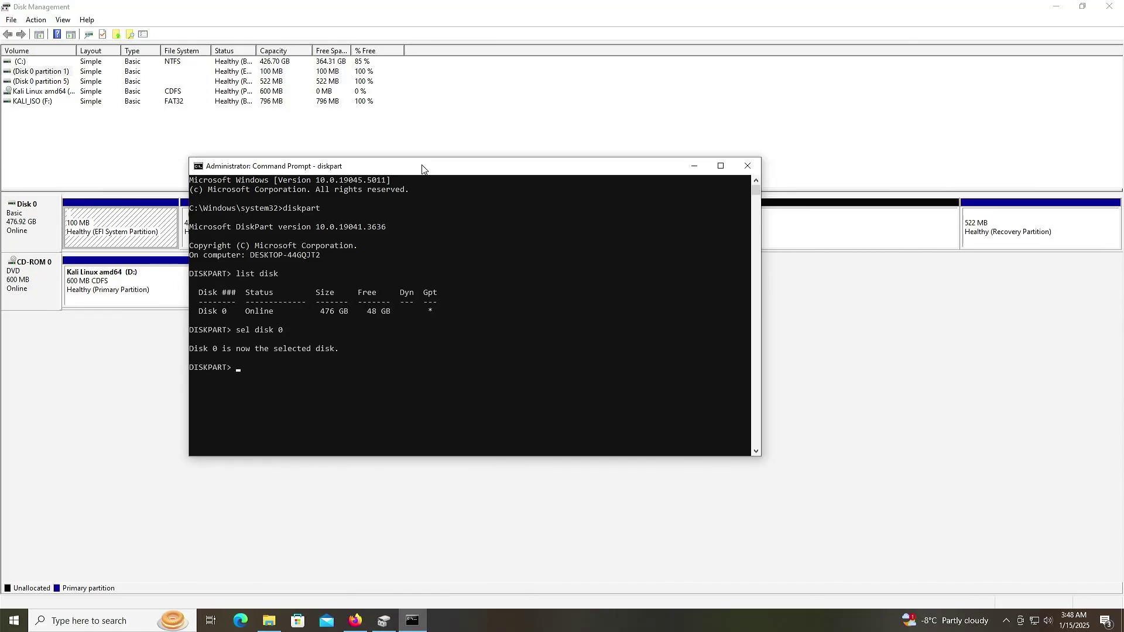
{"action": "type", "text": "list part"}
{"action": "key", "text": "Return"}
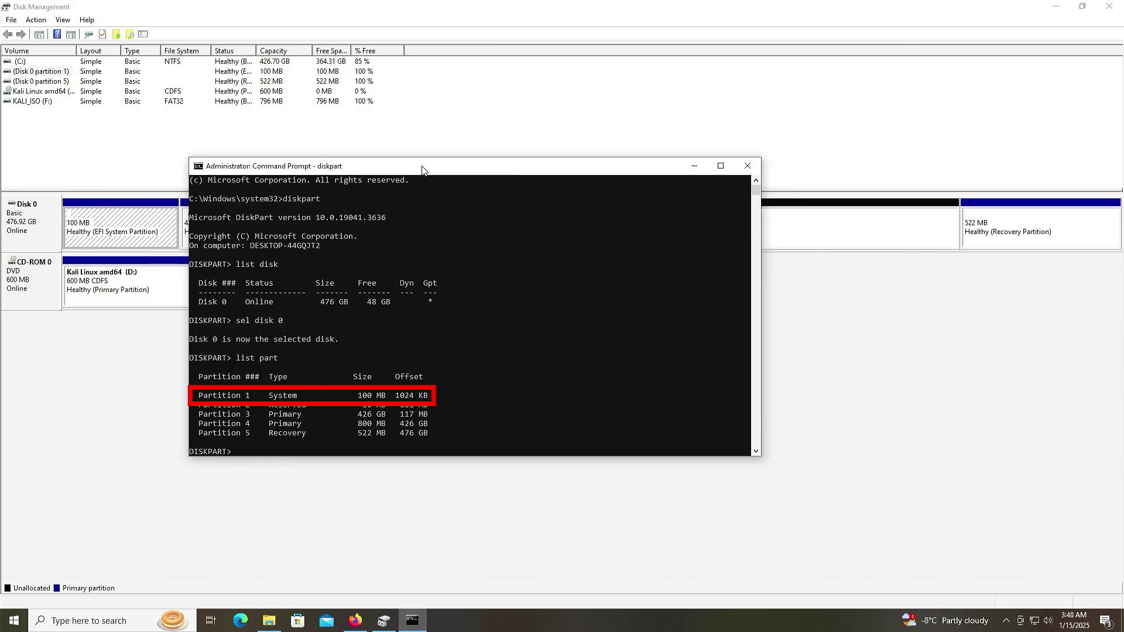
Select partition 1 and set its id to the Basic data GUID ebd0a0a2-b9e5-4433-87c0-68b6b72699c7.
{"action": "type", "text": "select part "}
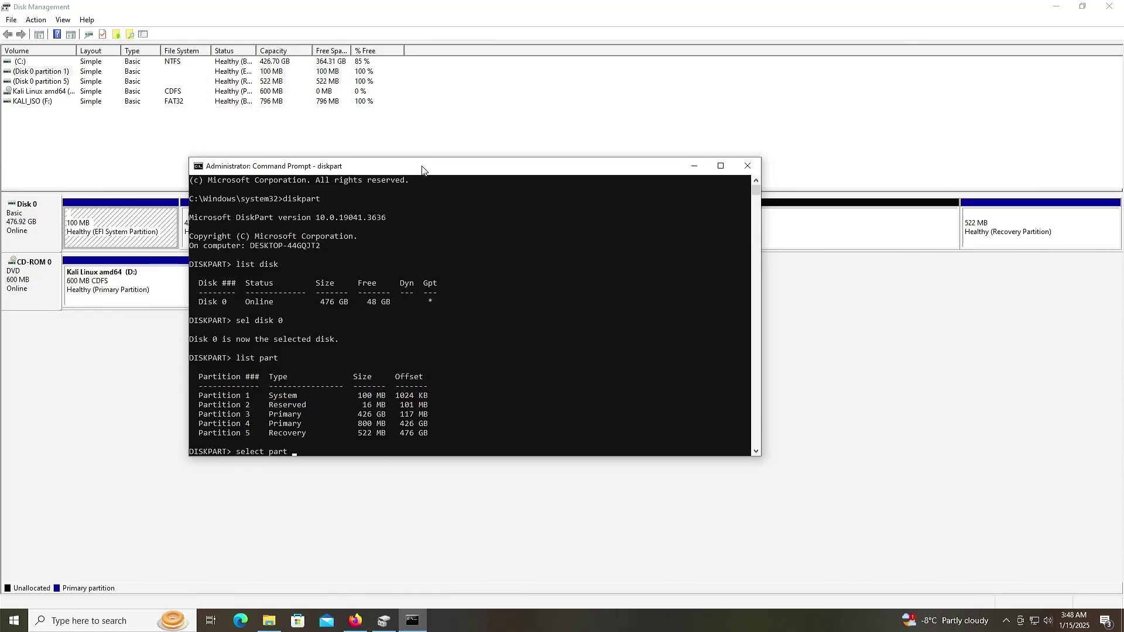
{"action": "type", "text": "1"}
{"action": "key", "text": "Return"}
{"action": "type", "text": "help seti"}
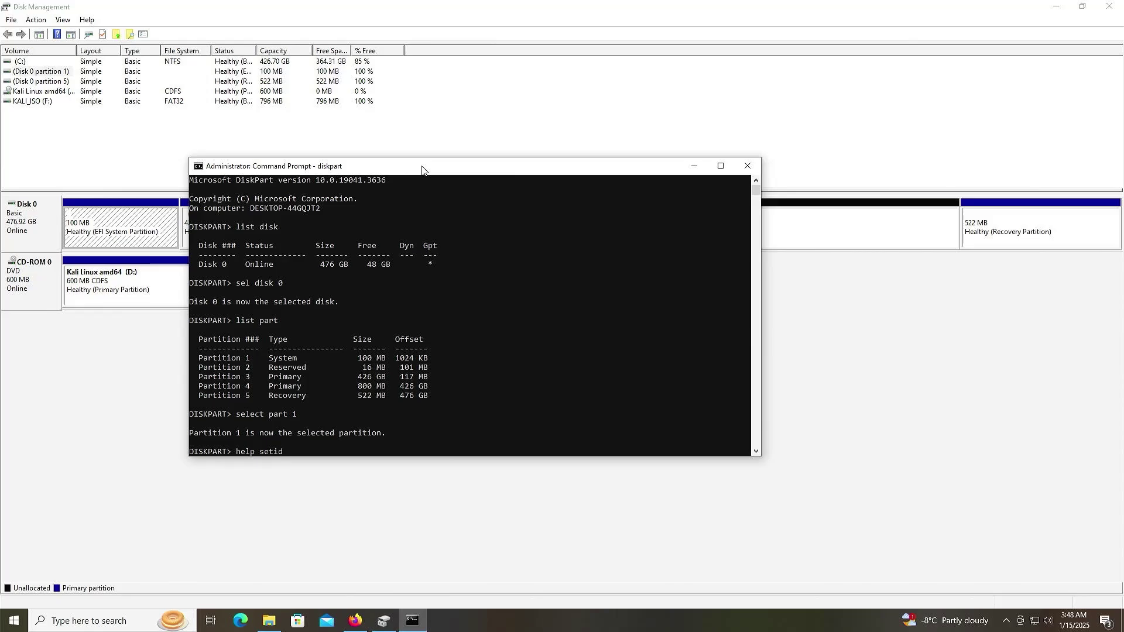
{"action": "type", "text": "d"}
{"action": "key", "text": "Return"}
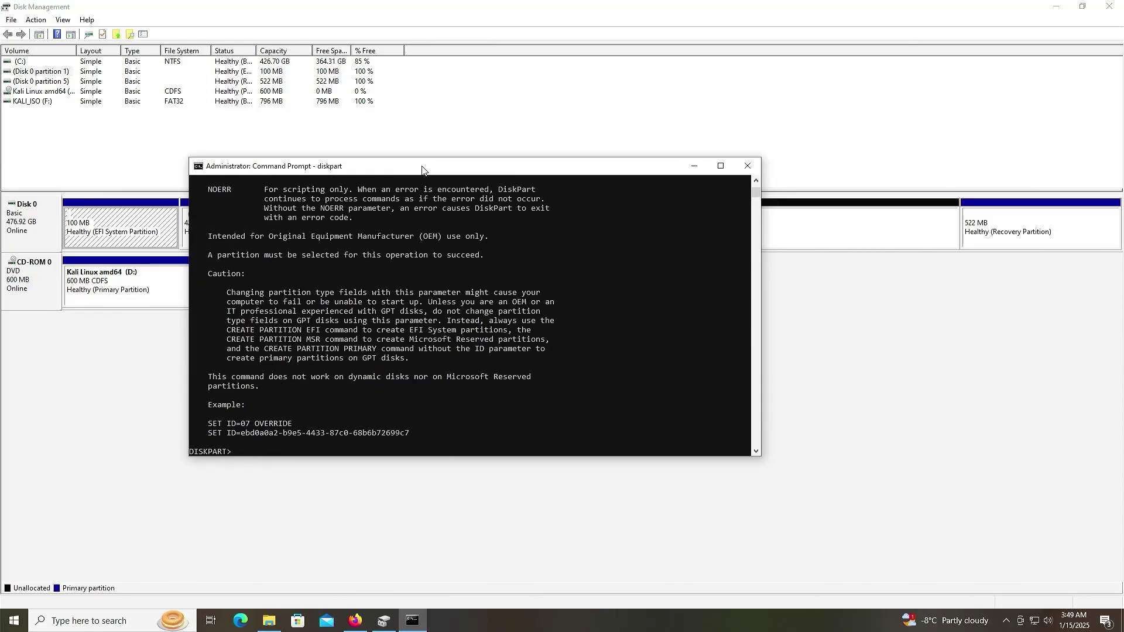
{"action": "type", "text": "set id="}
{"action": "scroll", "coordinate": [466, 217], "scroll_direction": "up", "scroll_amount": 9}
{"action": "scroll", "coordinate": [445, 271], "scroll_direction": "up", "scroll_amount": 6}
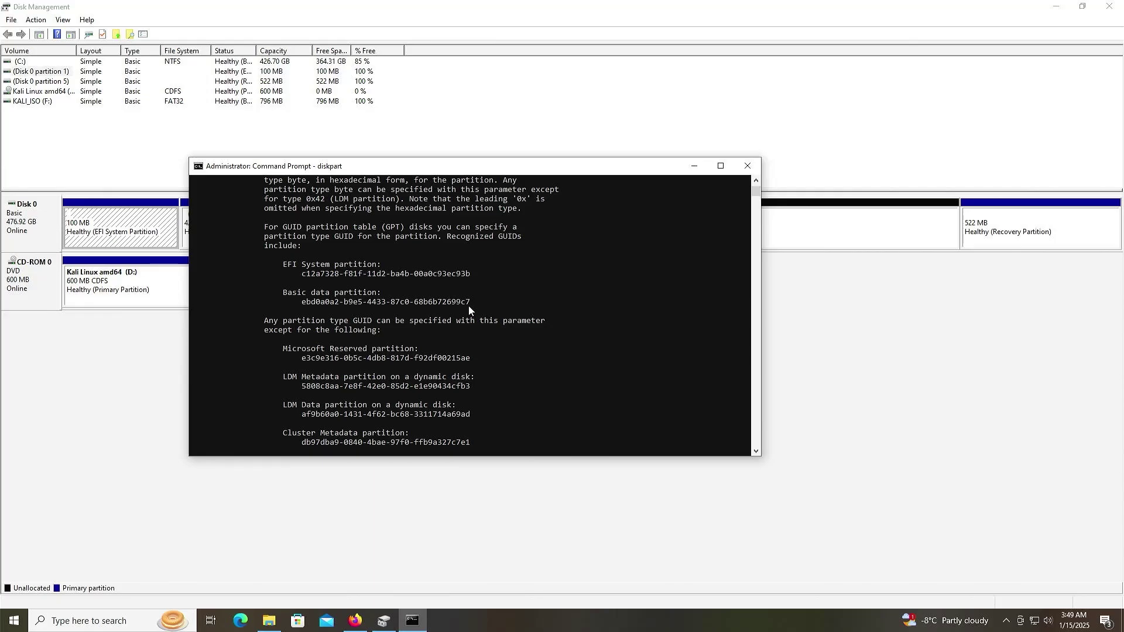
{"action": "left_click_drag", "start_coordinate": [474, 302], "coordinate": [302, 306]}
{"action": "key", "text": "ctrl+c"}
{"action": "right_click", "coordinate": [321, 309]}
{"action": "right_click", "coordinate": [321, 315]}
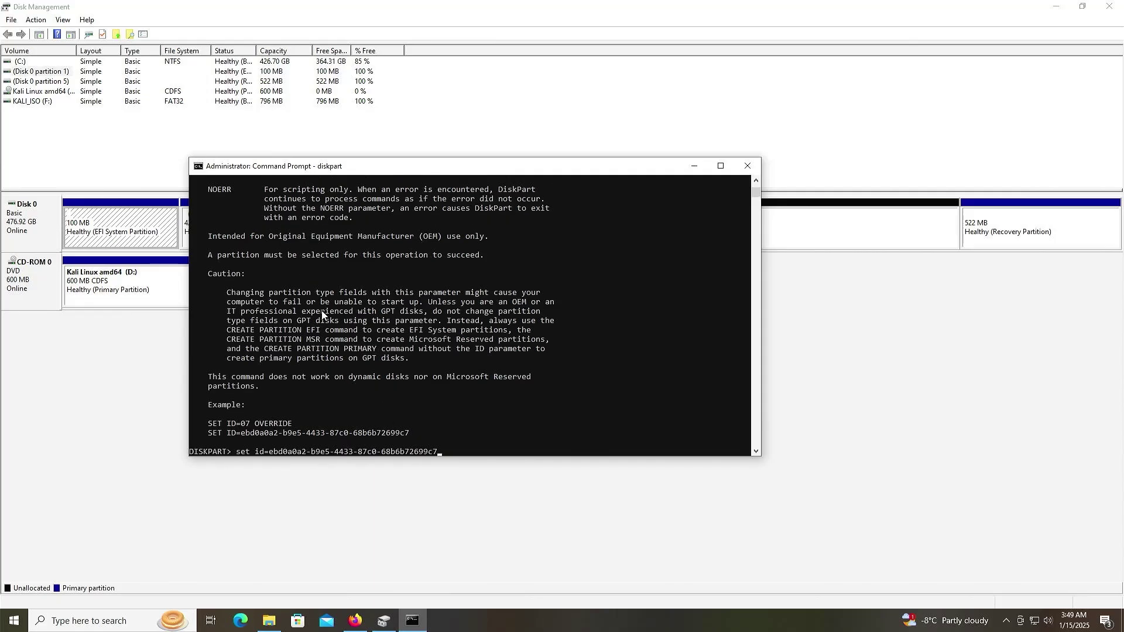
{"action": "key", "text": "Return"}
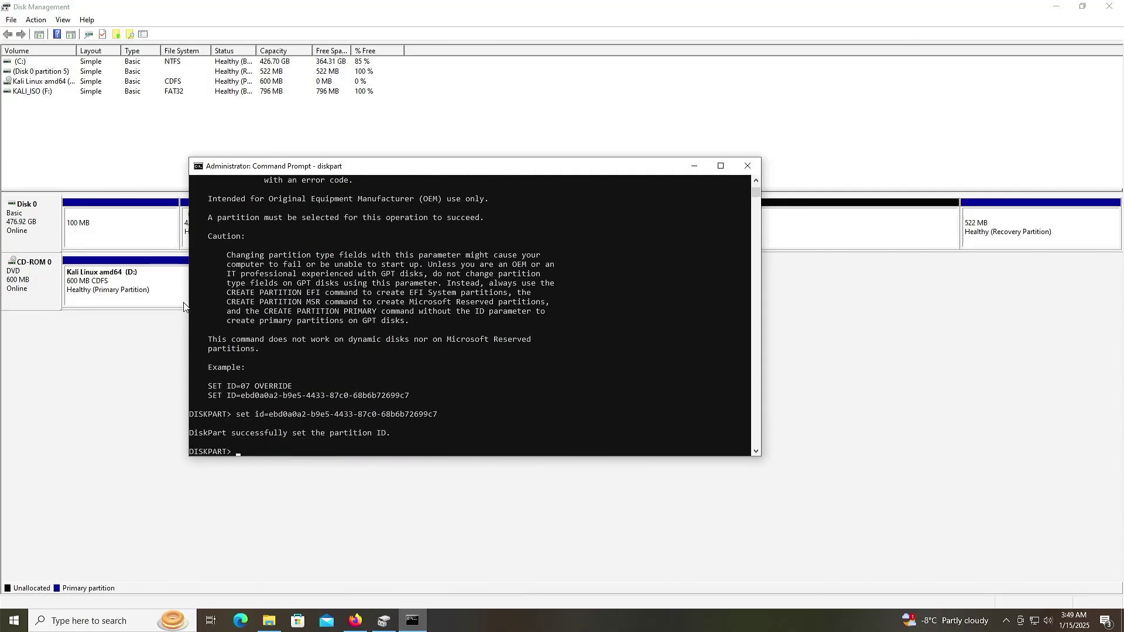
{"action": "left_click", "coordinate": [186, 308]}
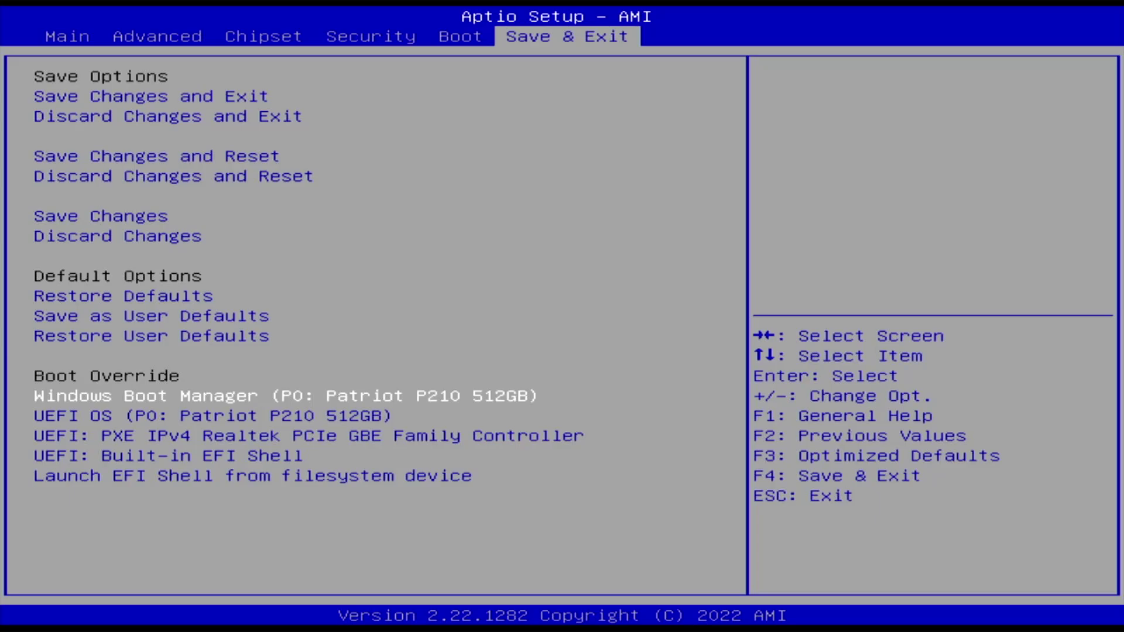
Boot the Windows Boot Manager (P0: Patriot P210 512GB) entry from the Boot Override list.
{"action": "key", "text": "Down"}
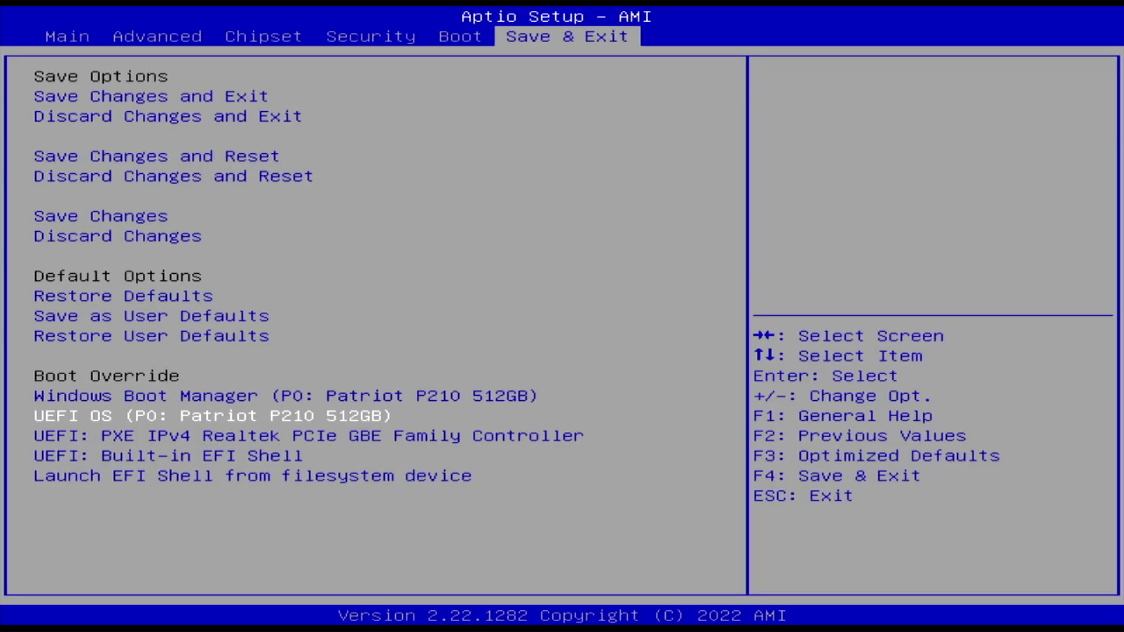
{"action": "key", "text": "Up"}
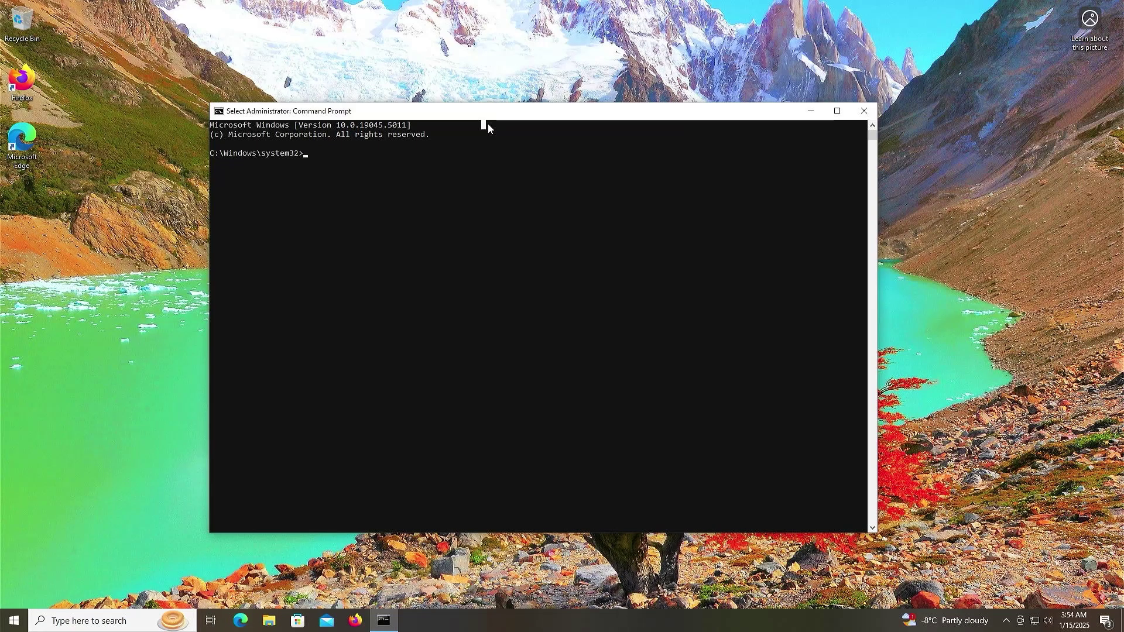
Run bcdedit /enum firmware to list the firmware boot entries.
{"action": "type", "text": "bcdedit /"}
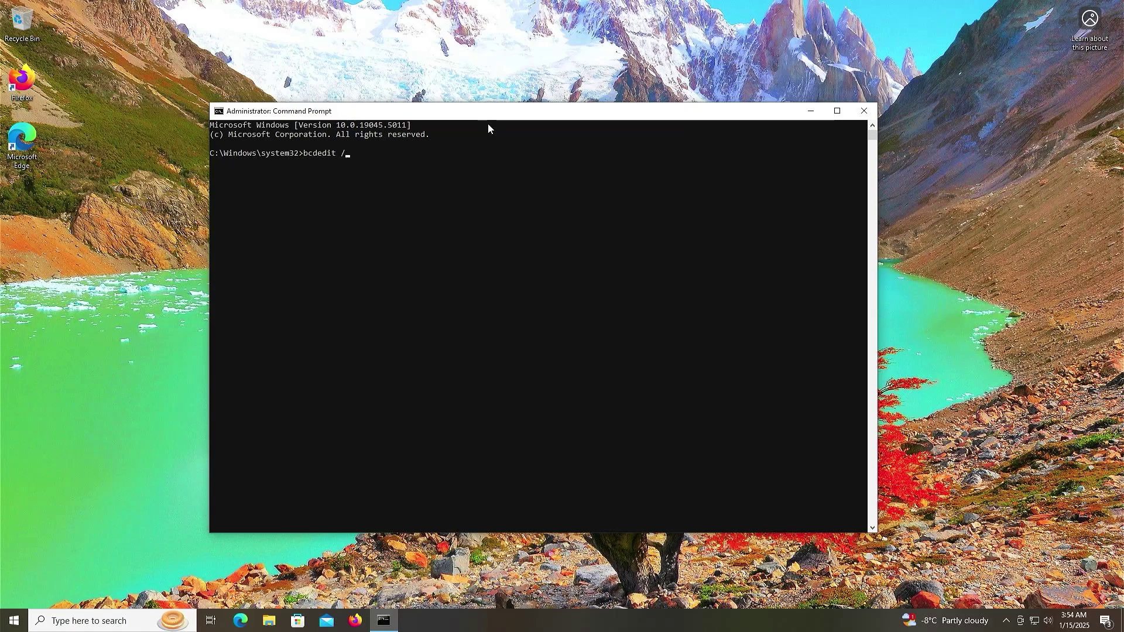
{"action": "type", "text": "enum firmware"}
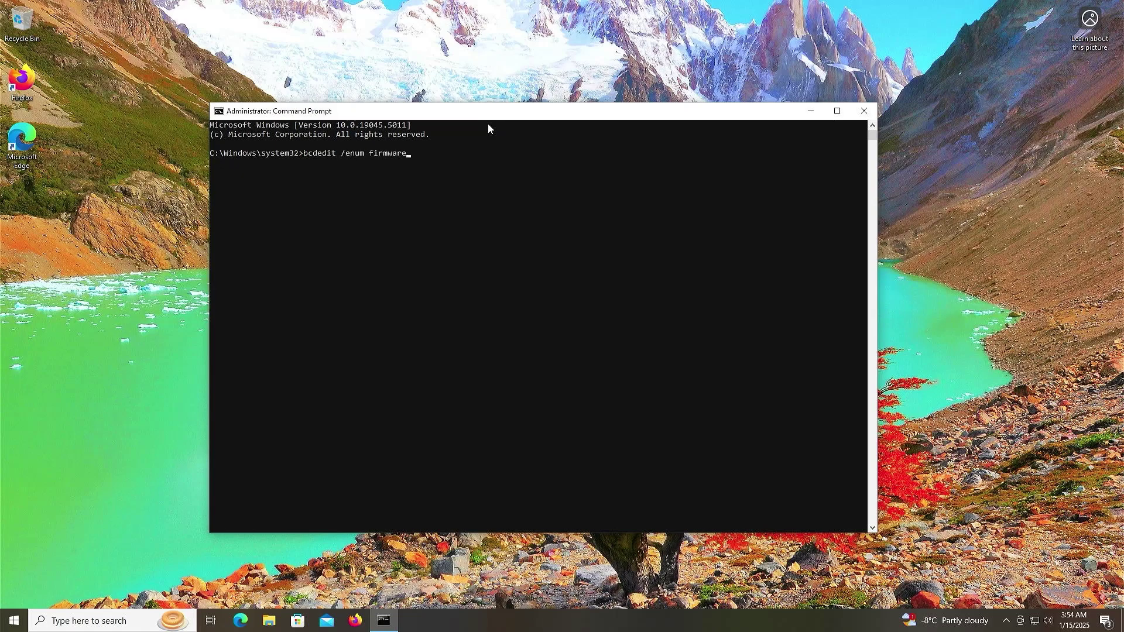
{"action": "key", "text": "Return"}
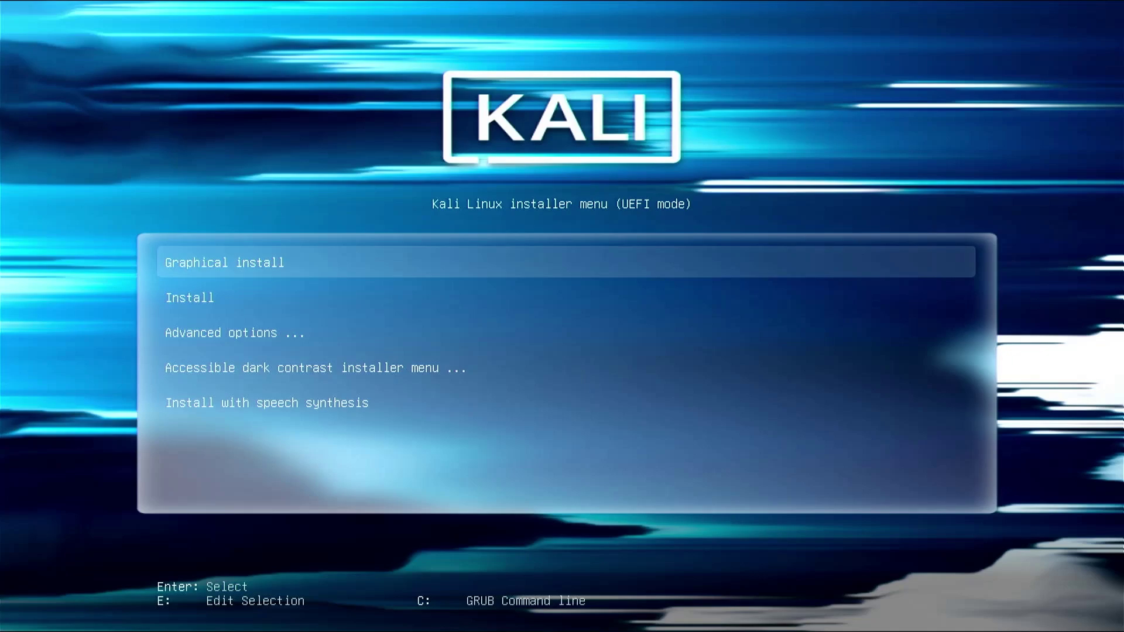
From Graphical install's F2 console, run blkid, create /cdrom and mount /dev/sda4 there as vfat.
{"action": "key", "text": "Return"}
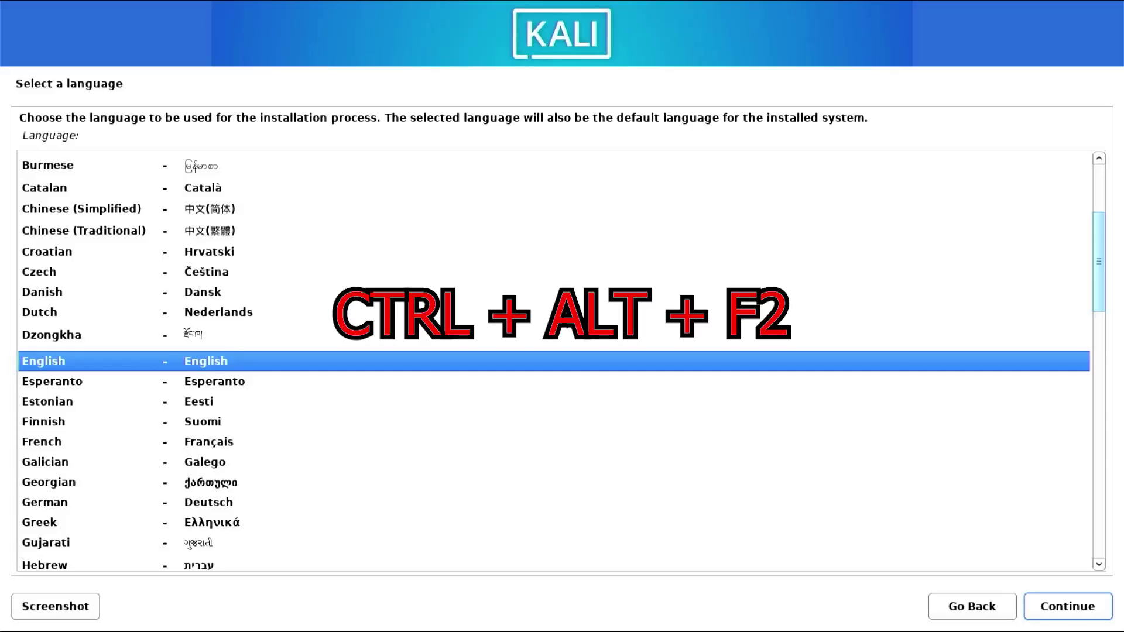
{"action": "key", "text": "ctrl+alt+F2"}
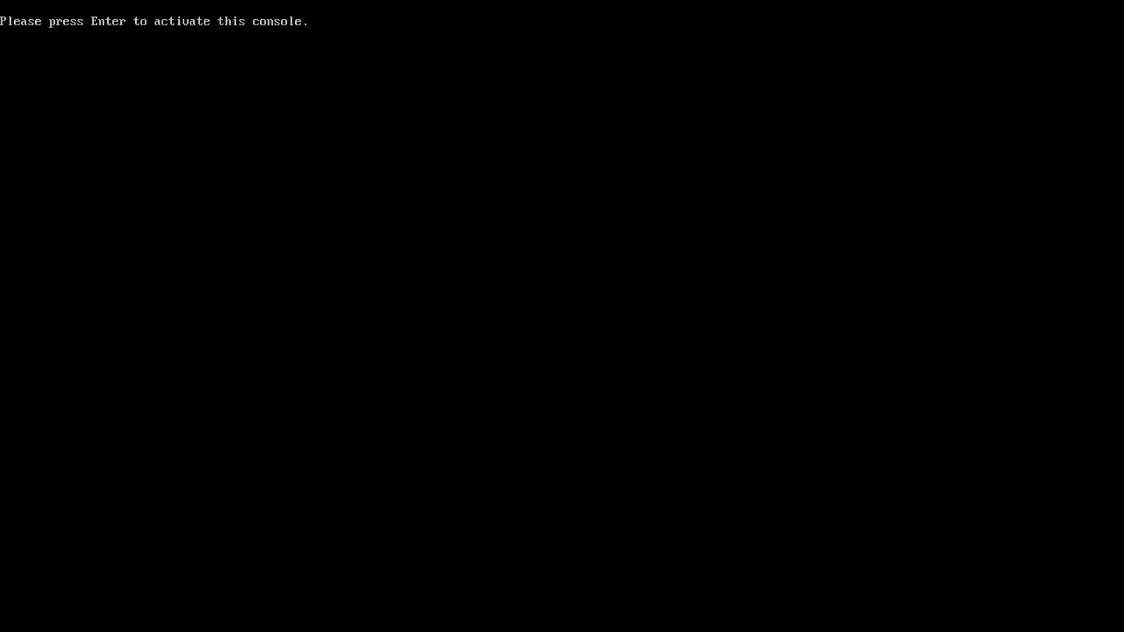
{"action": "key", "text": "Return"}
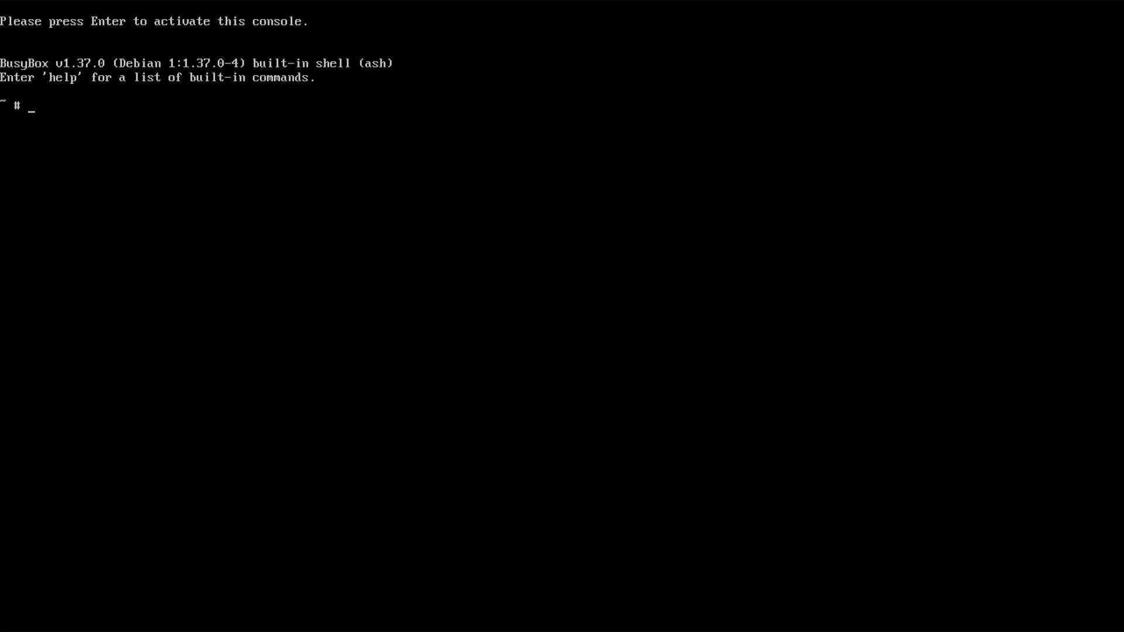
{"action": "type", "text": "blkid"}
{"action": "key", "text": "Return"}
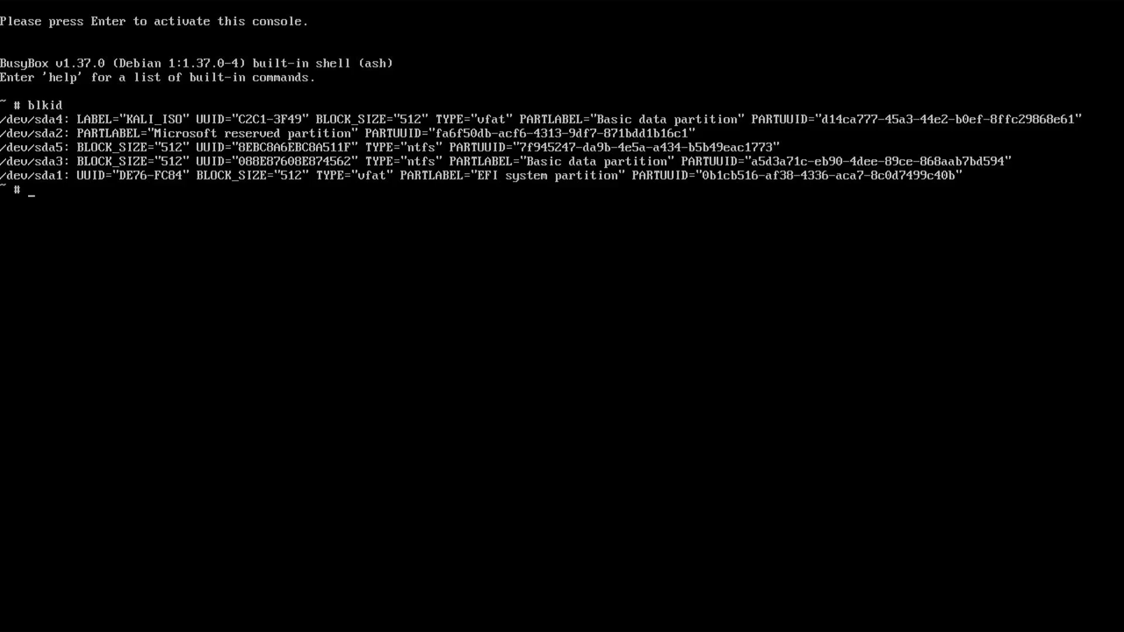
{"action": "type", "text": "mkdir /cdrom"}
{"action": "key", "text": "Return"}
{"action": "type", "text": "mount -t"}
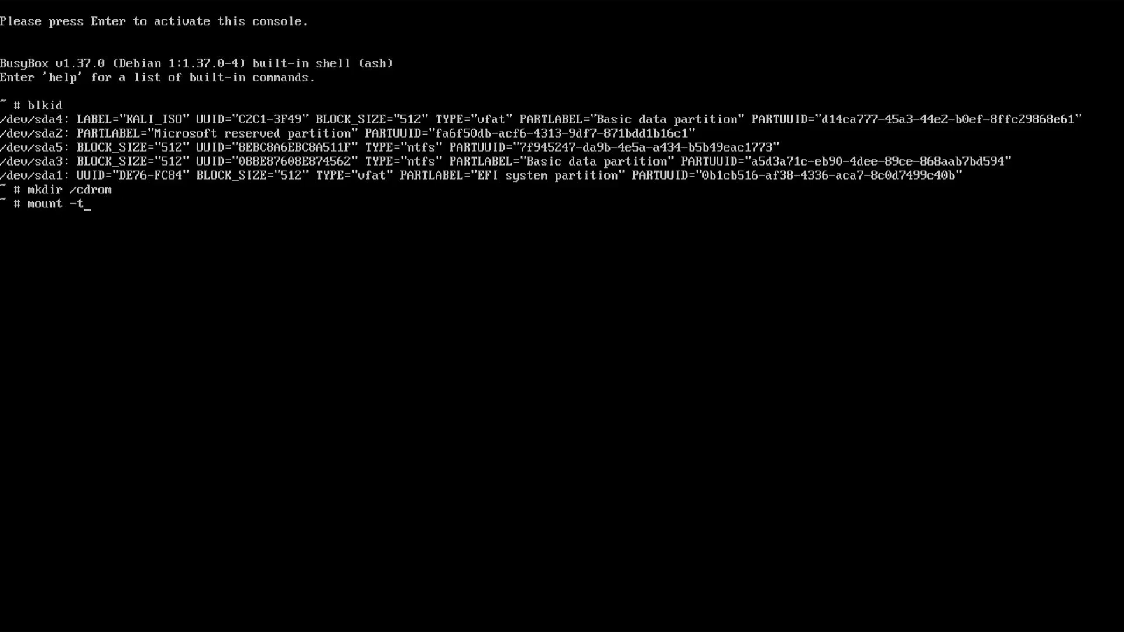
{"action": "type", "text": " vfat /dev/sda4 /cdrom"}
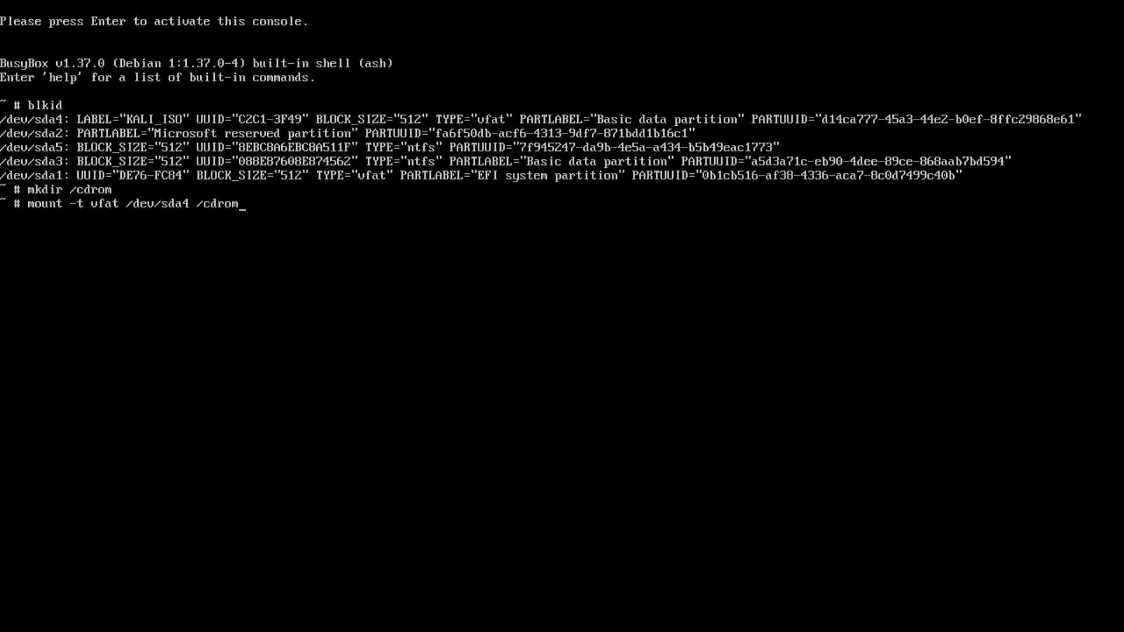
{"action": "key", "text": "Return"}
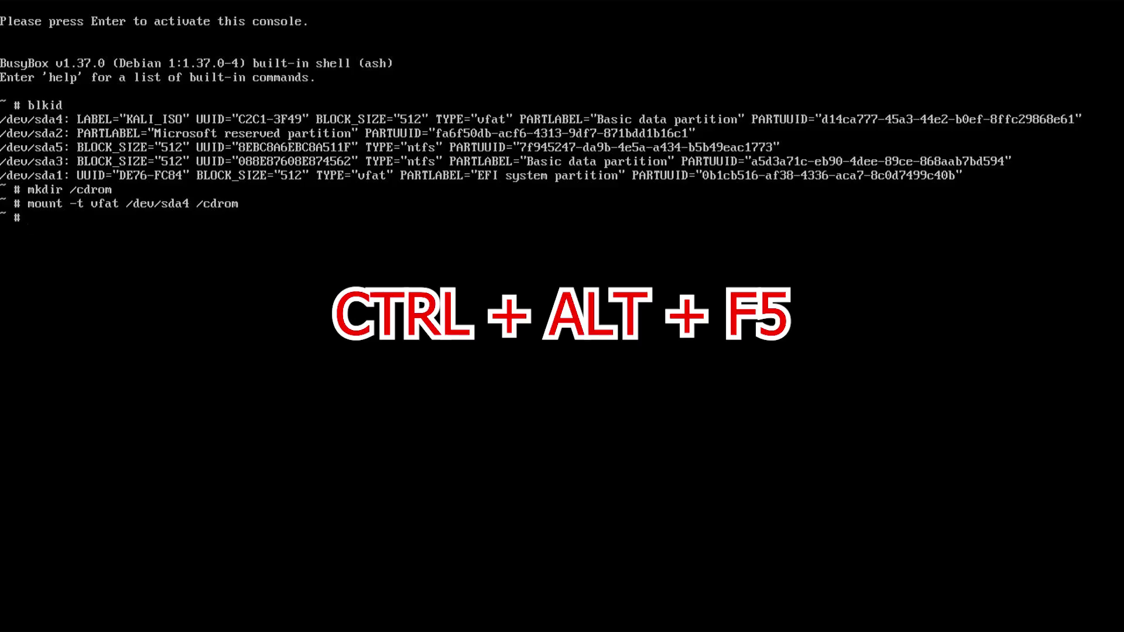
Return to the graphical installer and accept English, United States and the American English keymap.
{"action": "key", "text": "ctrl+alt+F5"}
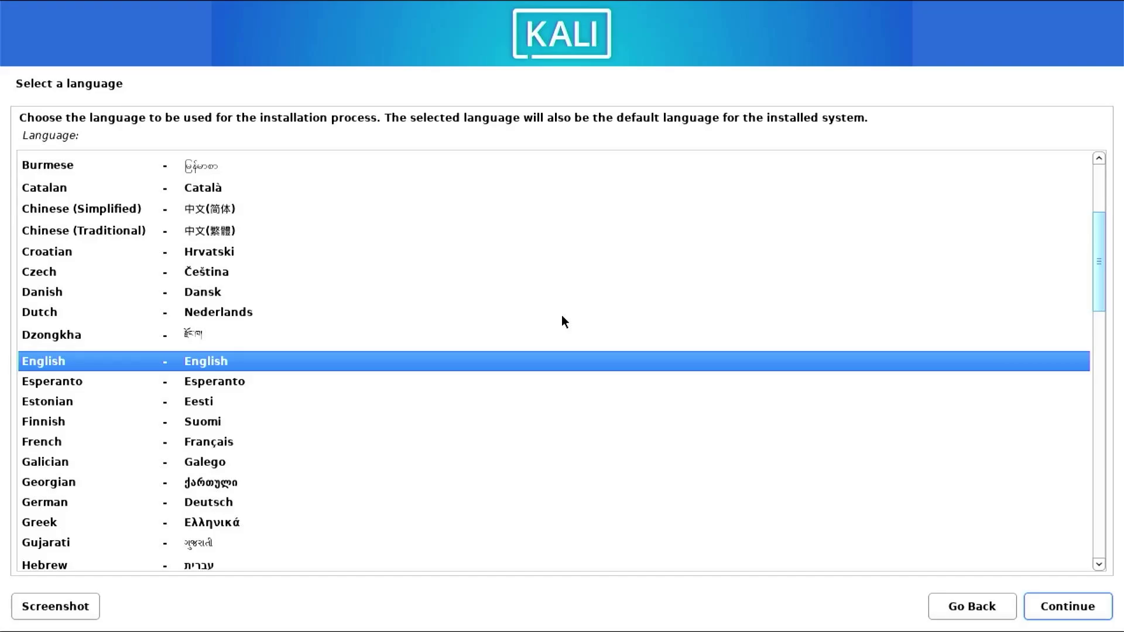
{"action": "key", "text": "Return"}
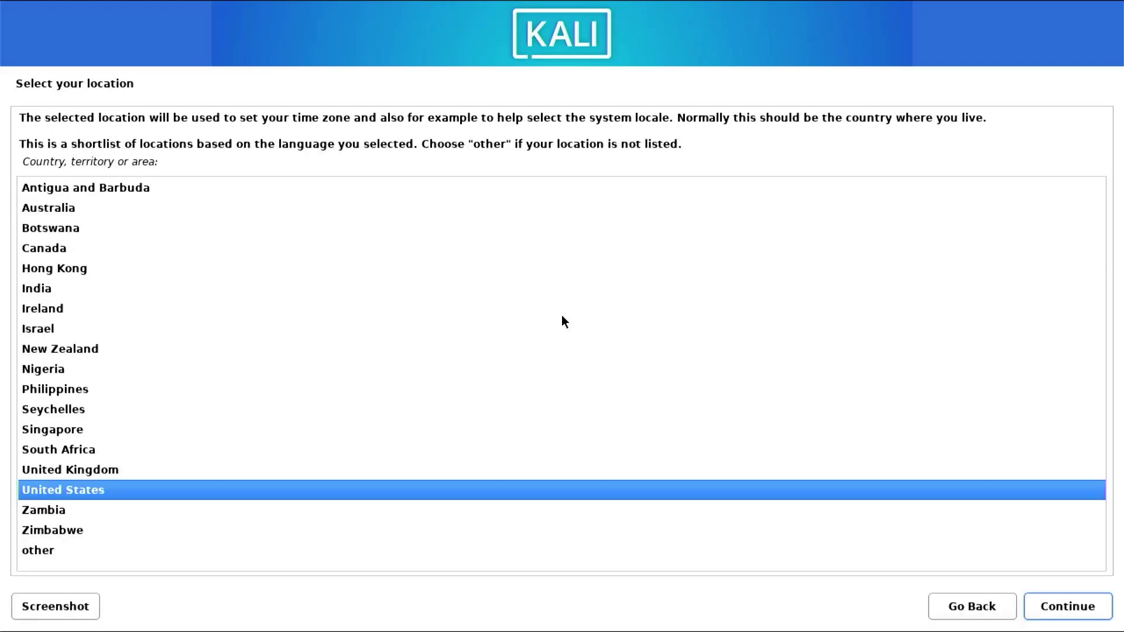
{"action": "key", "text": "Return"}
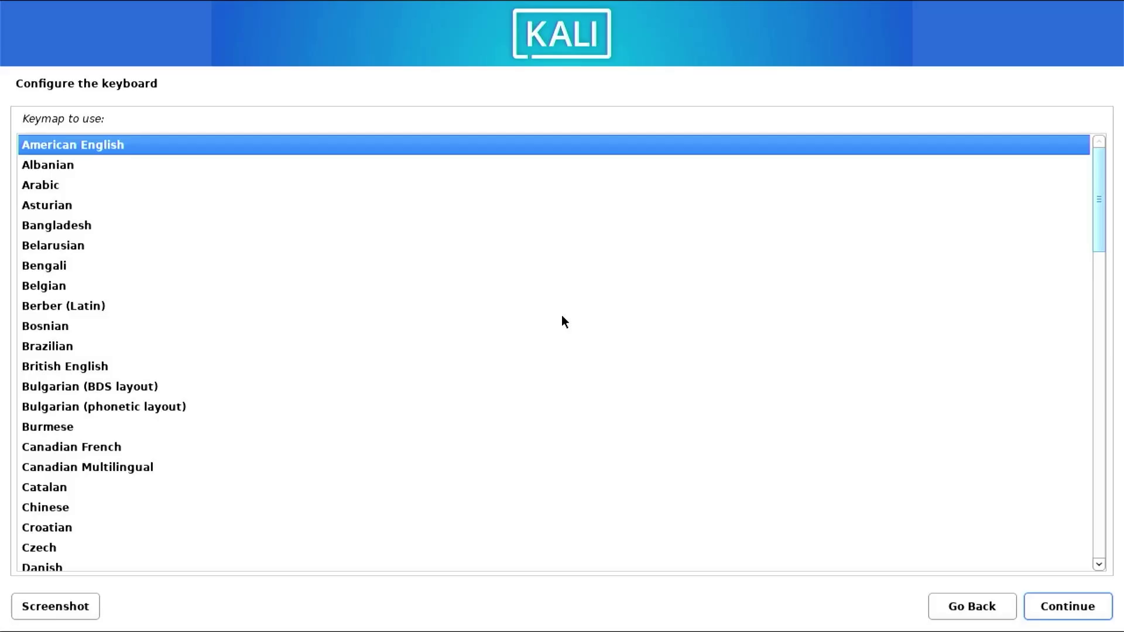
{"action": "key", "text": "Return"}
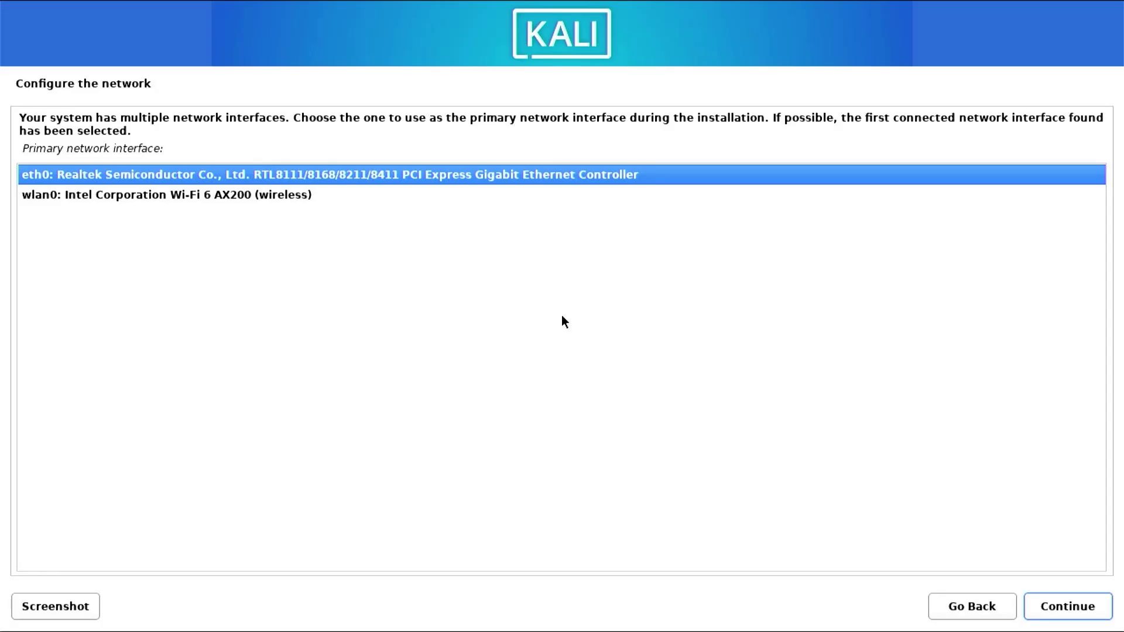
Use wlan0 as the primary network interface and enter the wireless network name manually.
{"action": "key", "text": "Down"}
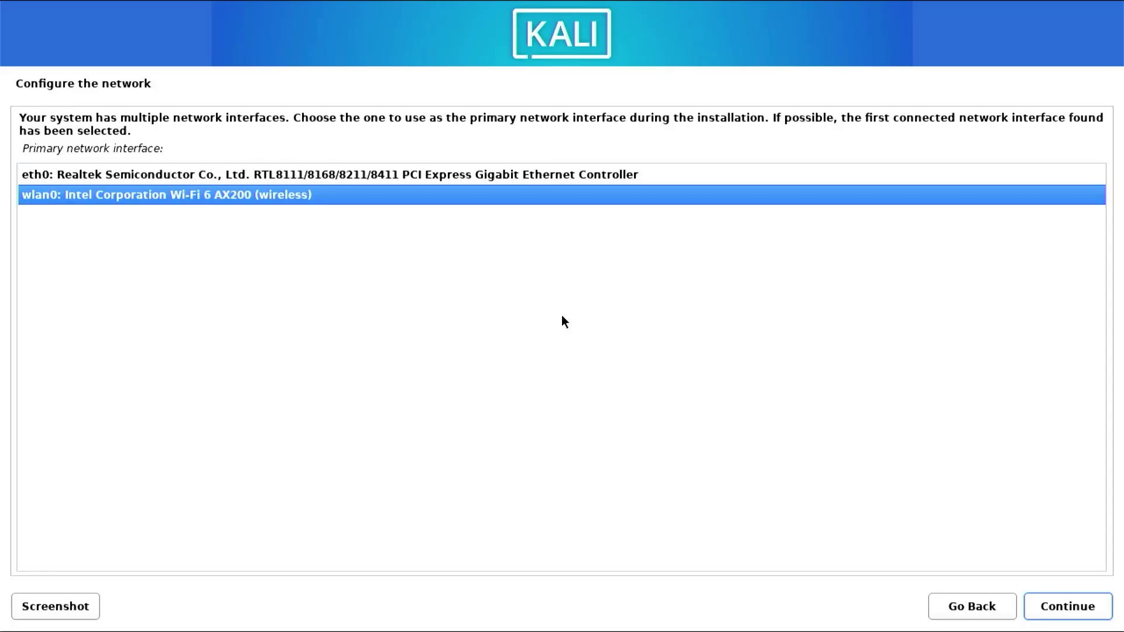
{"action": "key", "text": "Return"}
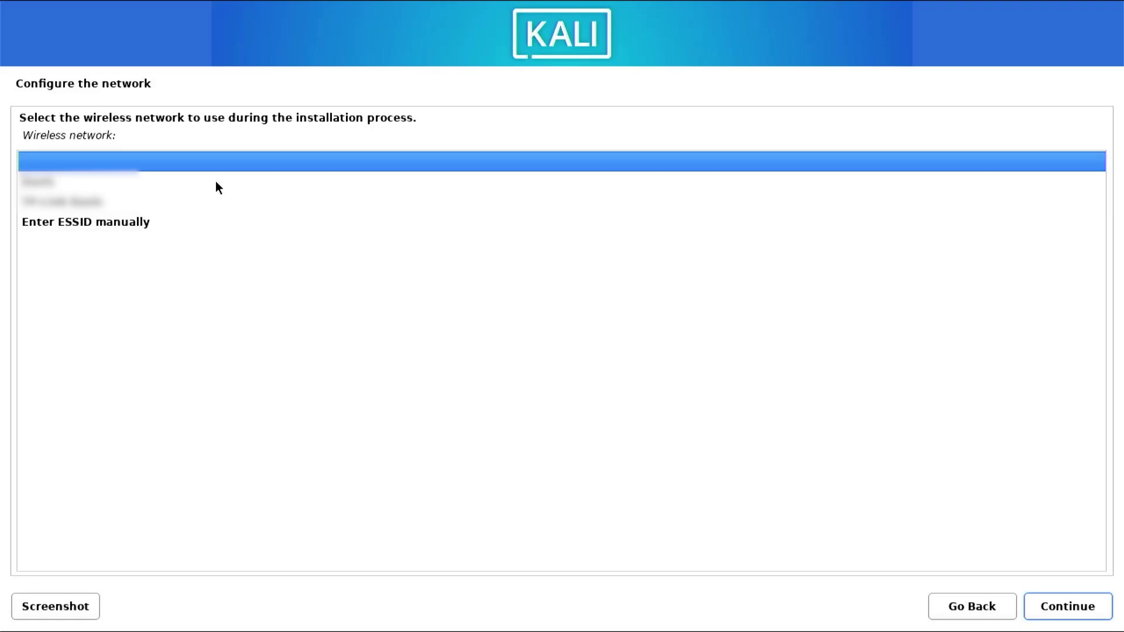
{"action": "left_click", "coordinate": [158, 222]}
{"action": "left_click", "coordinate": [1088, 612]}
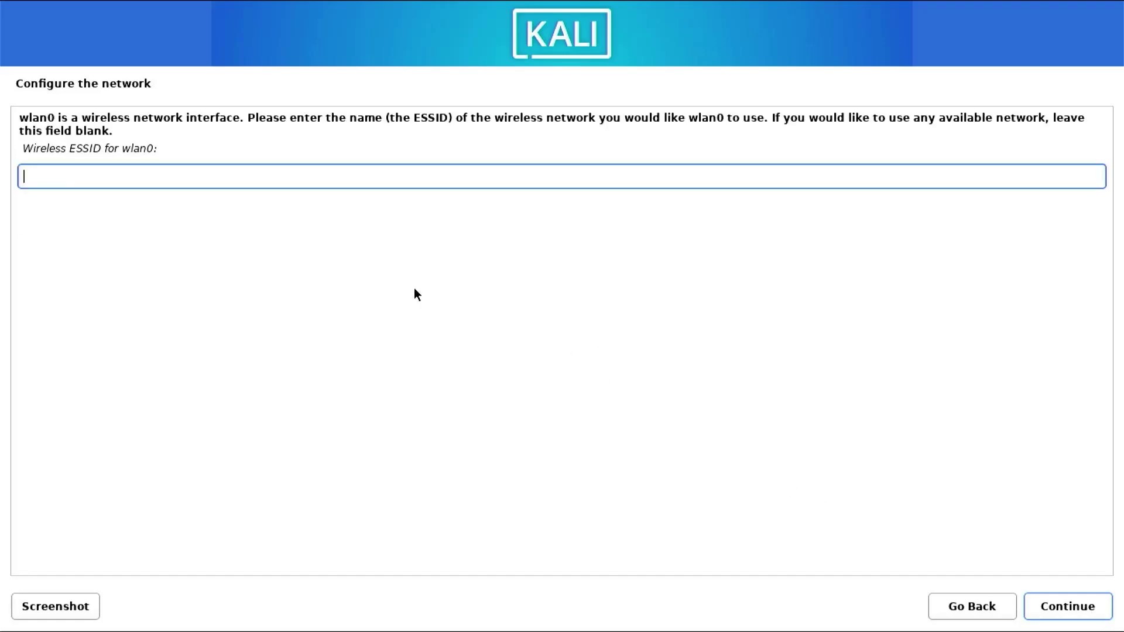
{"action": "key", "text": "ctrl+v"}
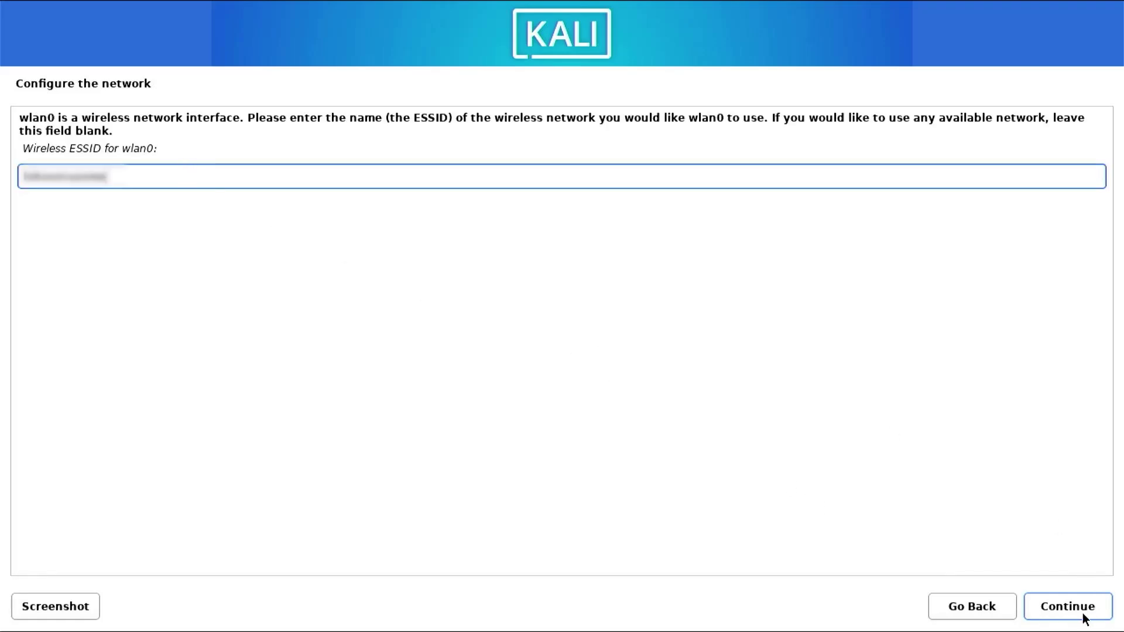
{"action": "left_click", "coordinate": [1082, 613]}
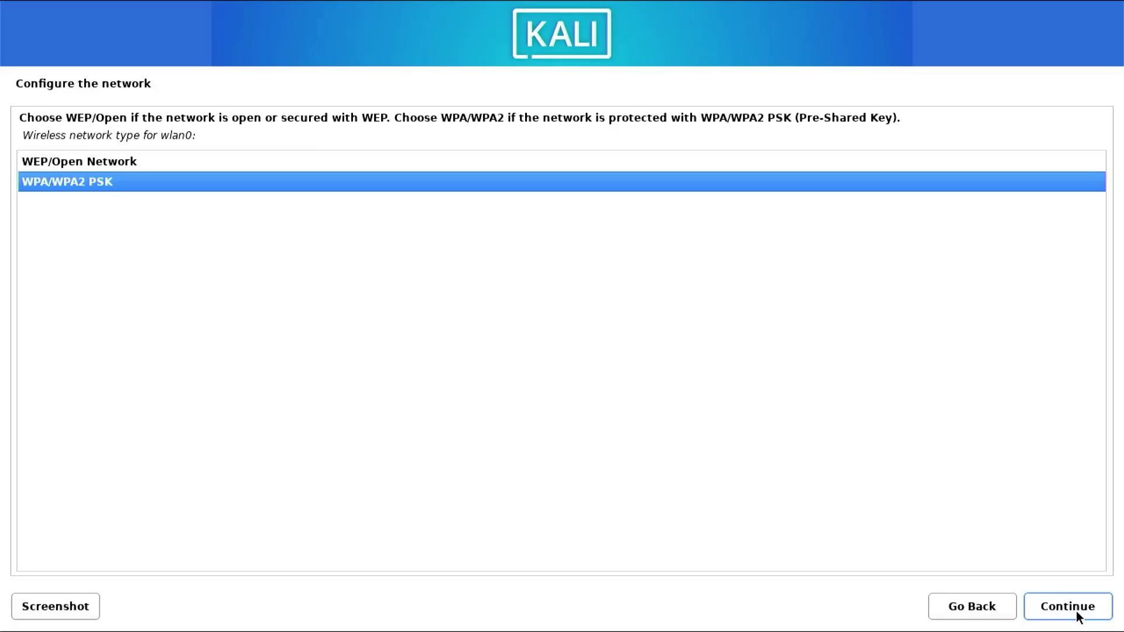
Choose WPA/WPA2 PSK security, paste the Wi-Fi passphrase to connect, and clear the default hostname.
{"action": "left_click", "coordinate": [1076, 611]}
{"action": "key", "text": "ctrl+v"}
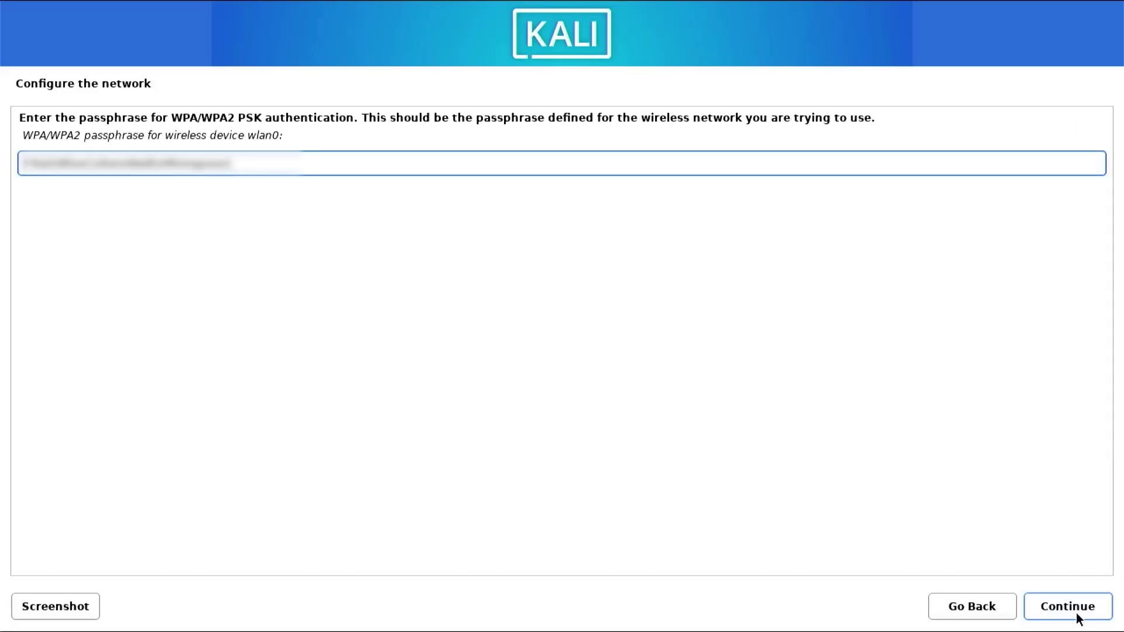
{"action": "left_click", "coordinate": [1073, 611]}
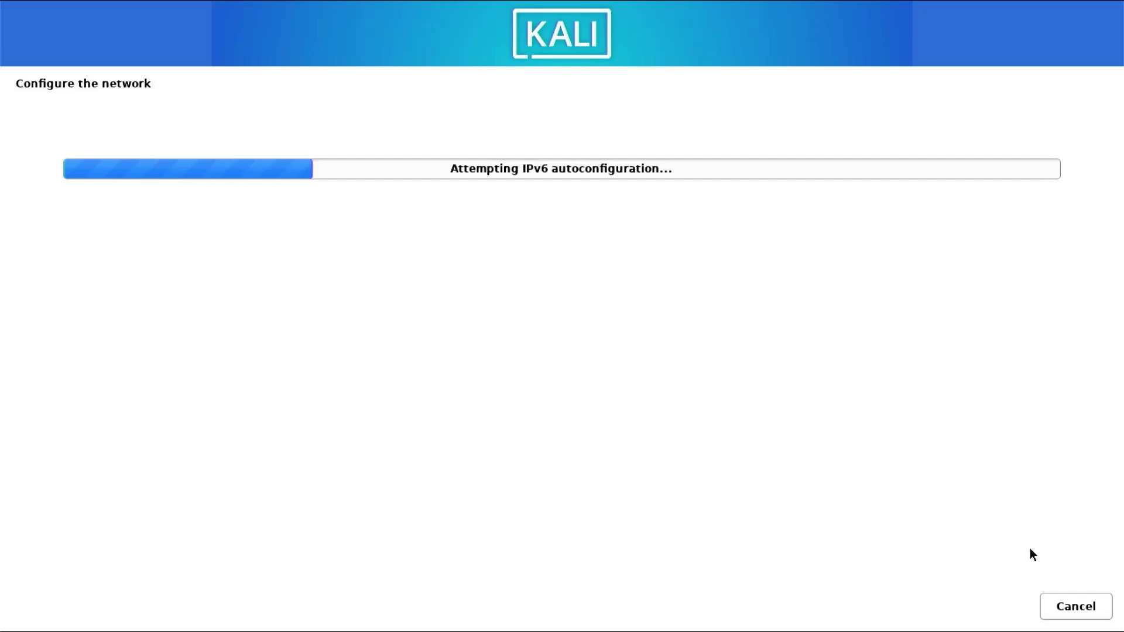
{"action": "key", "text": "BackSpace"}
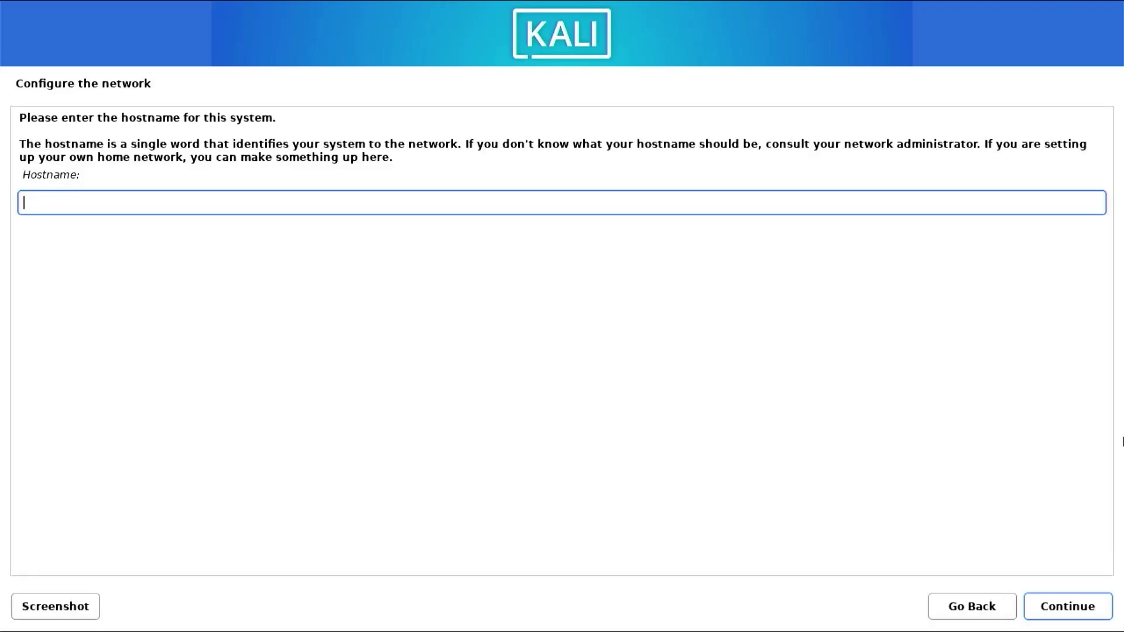
Set the hostname to kmdtech-pc and leave the domain name empty.
{"action": "type", "text": "kmdtech-pc"}
{"action": "key", "text": "Return"}
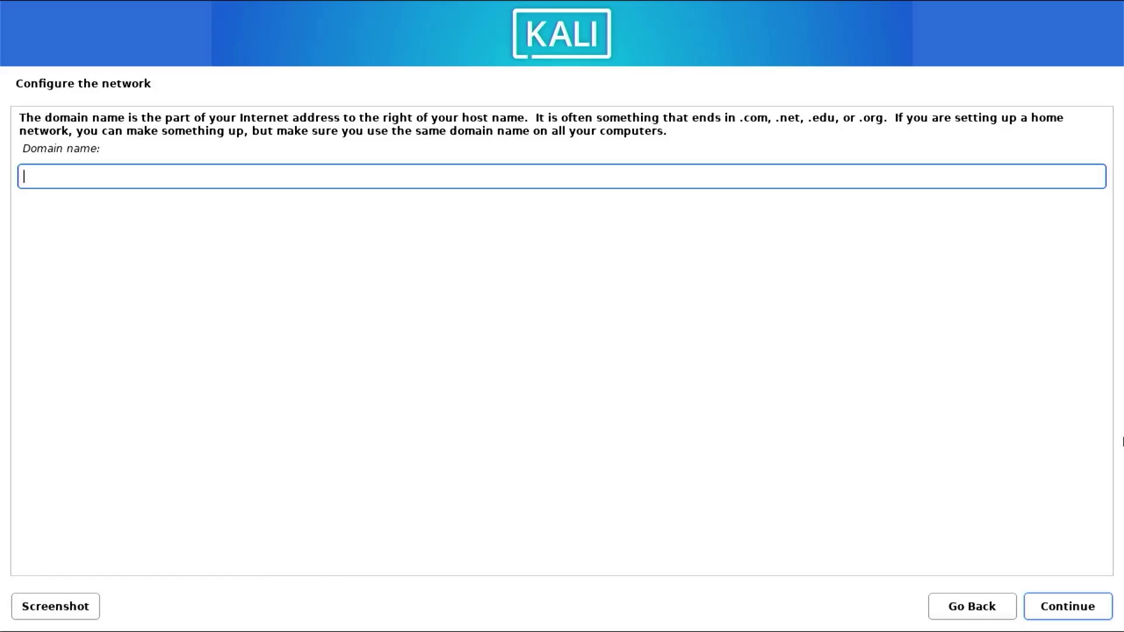
{"action": "key", "text": "Return"}
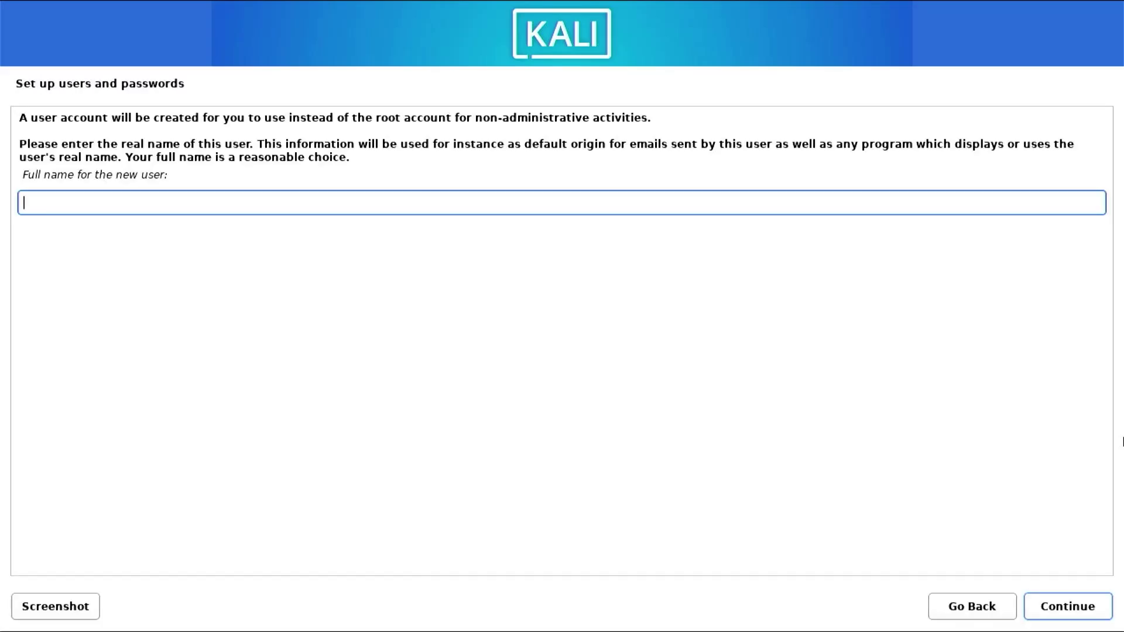
Create the user account with its full name, suggested username and password, then choose Eastern time.
{"action": "key", "text": "Return"}
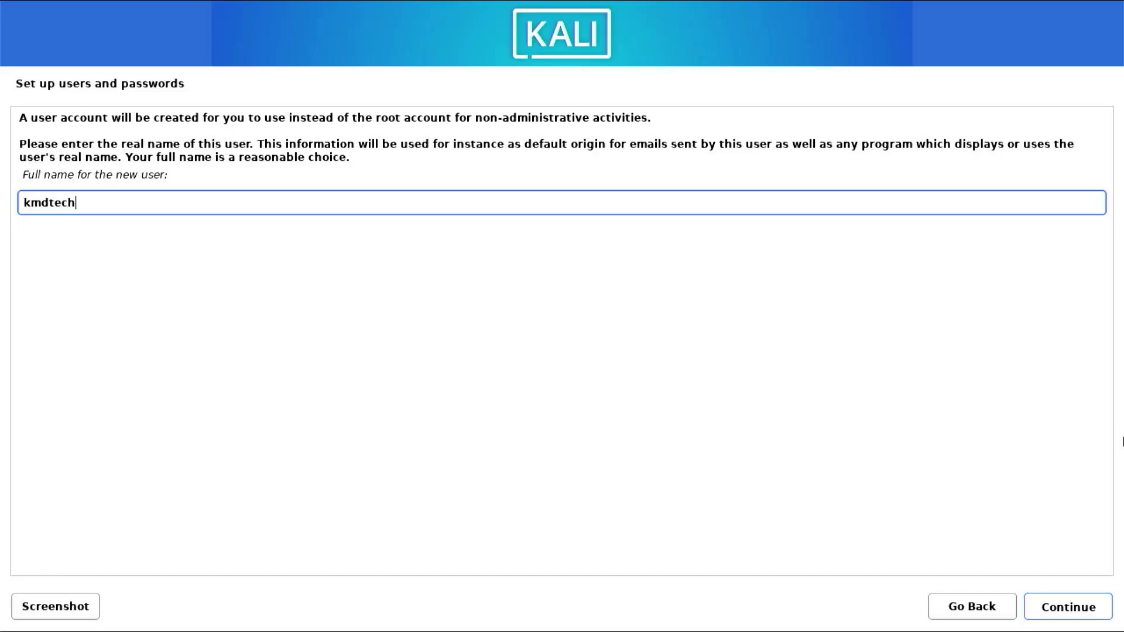
{"action": "key", "text": "Return"}
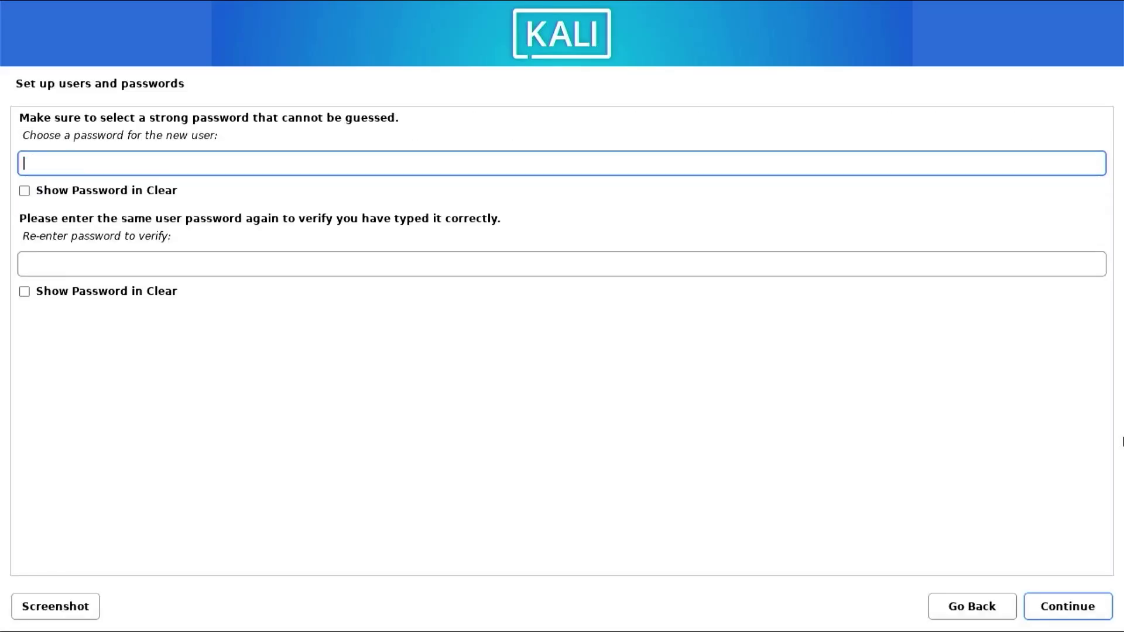
{"action": "key", "text": "Tab"}
{"action": "key", "text": "Tab"}
{"action": "key", "text": "Return"}
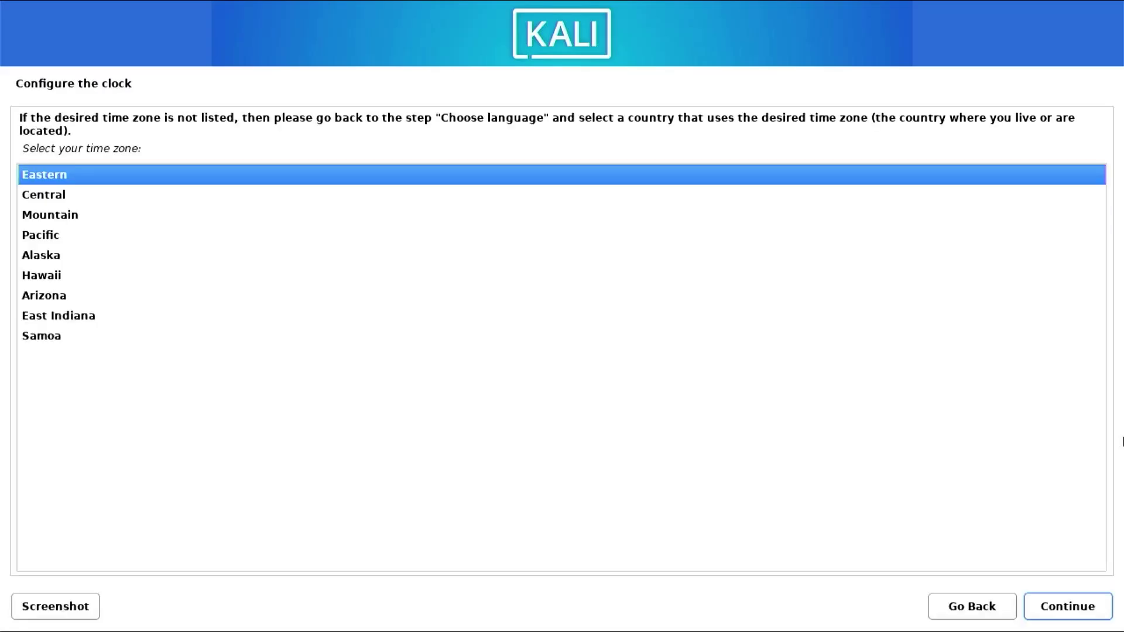
{"action": "key", "text": "Return"}
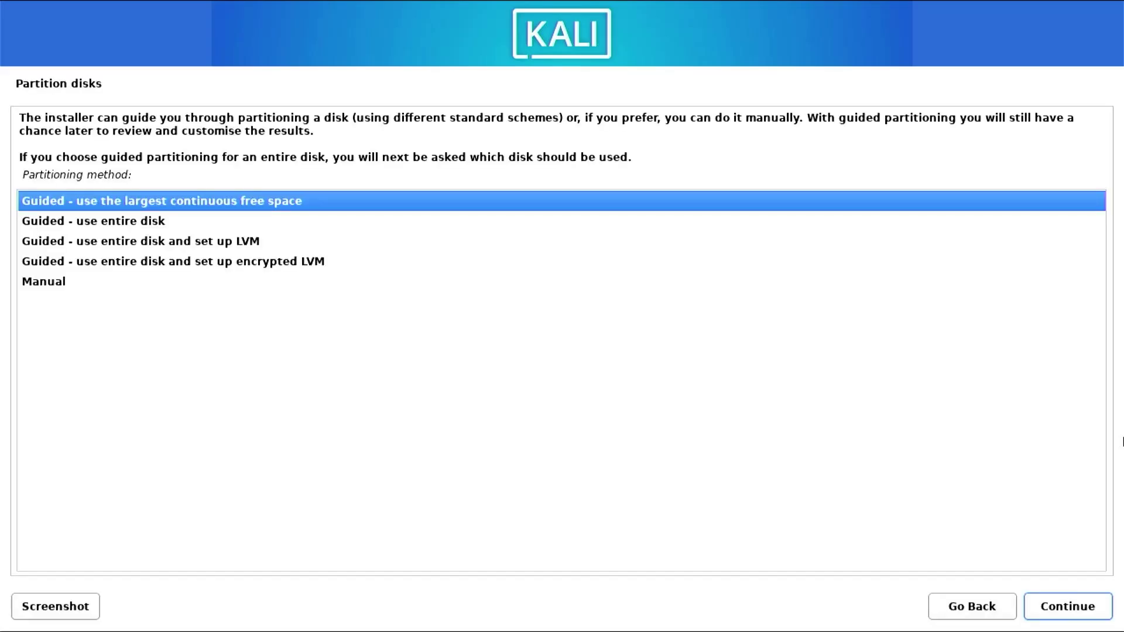
Choose manual partitioning and start a new partition in the 52.4 GB free space.
{"action": "key", "text": "Down"}
{"action": "key", "text": "Down"}
{"action": "key", "text": "Down"}
{"action": "key", "text": "Down"}
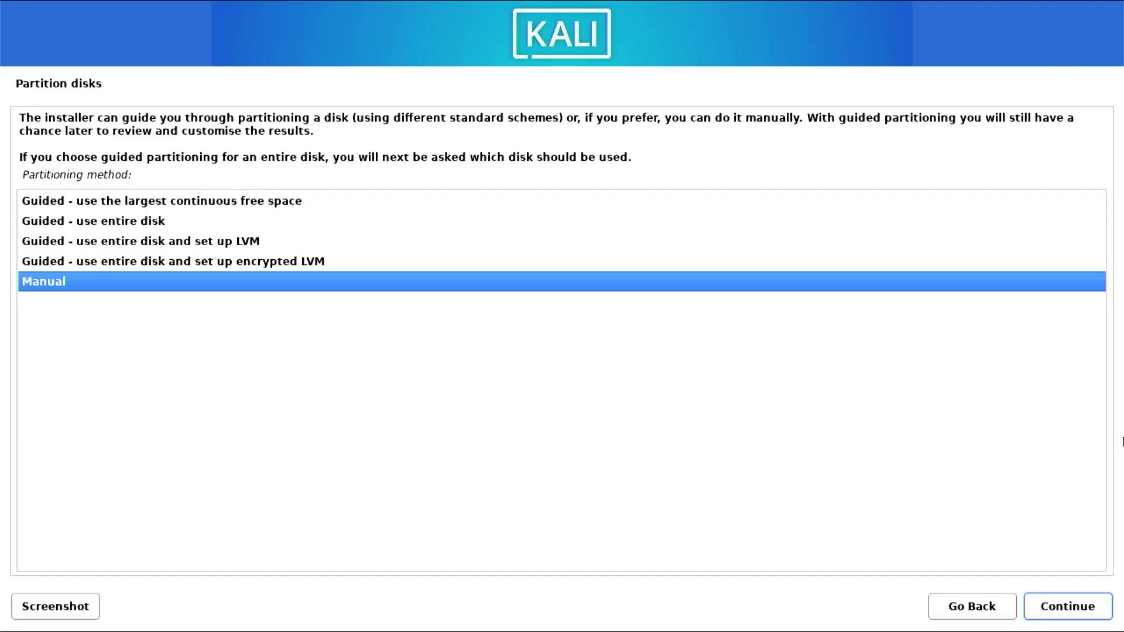
{"action": "key", "text": "Return"}
{"action": "left_click", "coordinate": [285, 420]}
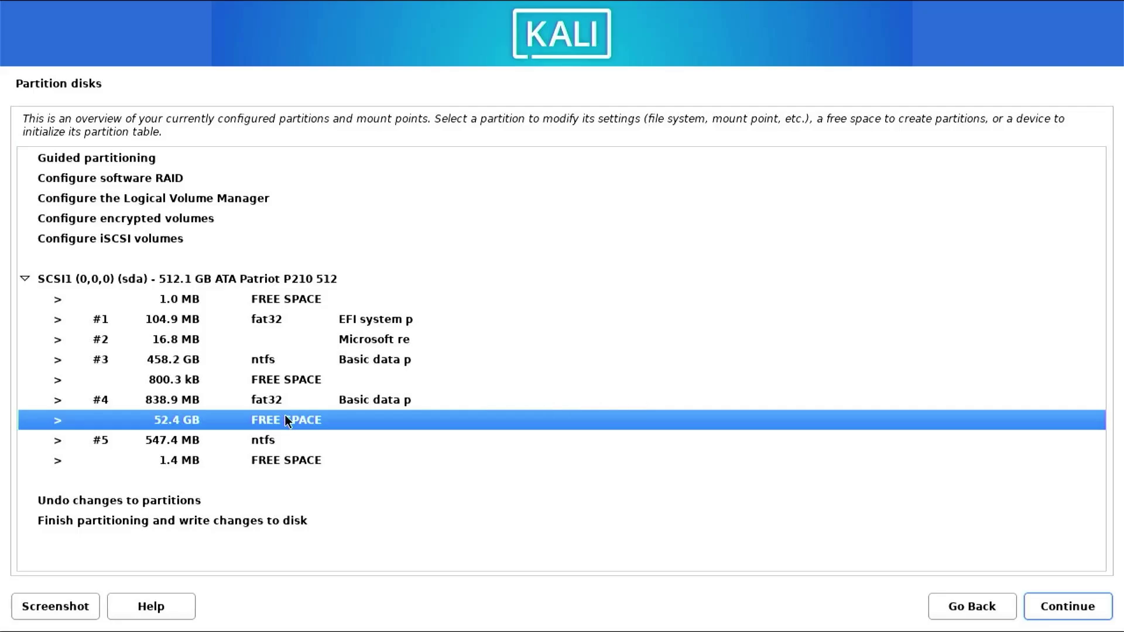
{"action": "double_click", "coordinate": [287, 420]}
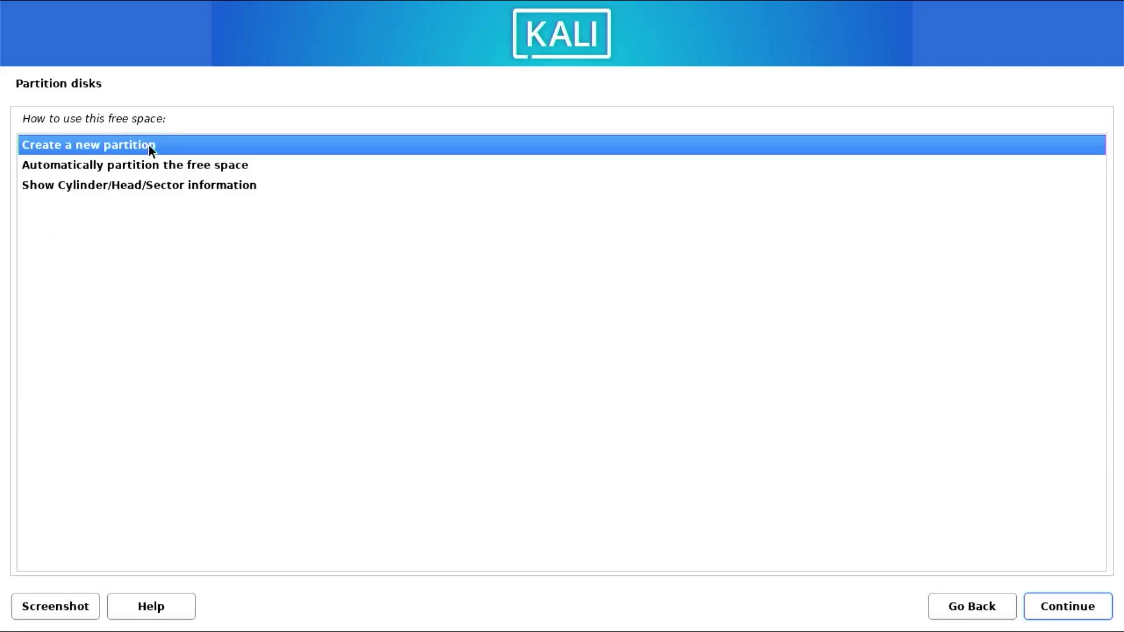
{"action": "double_click", "coordinate": [149, 145]}
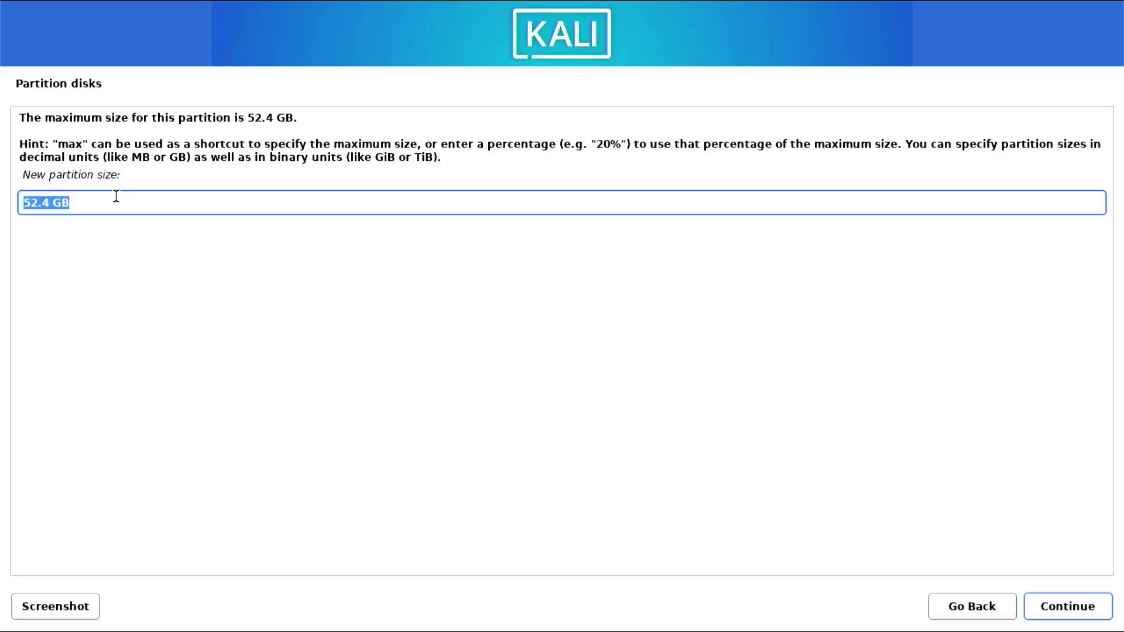
Make it a 512 MB EFI System Partition, then start a new partition in the remaining 51.9 GB.
{"action": "type", "text": "5"}
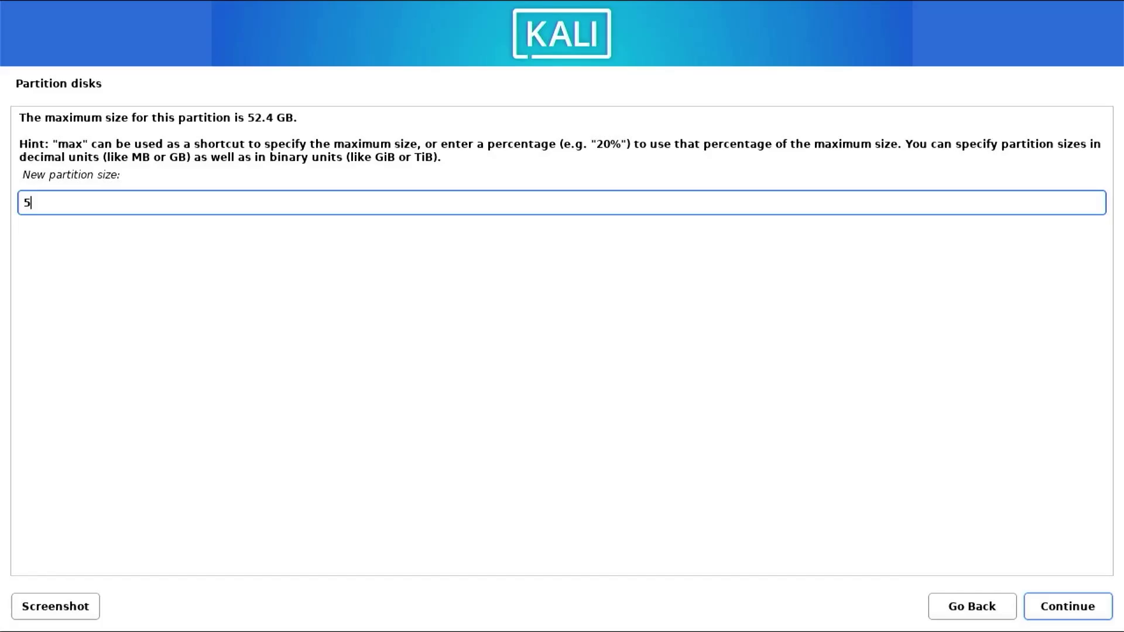
{"action": "type", "text": "12 MB"}
{"action": "key", "text": "Return"}
{"action": "key", "text": "Return"}
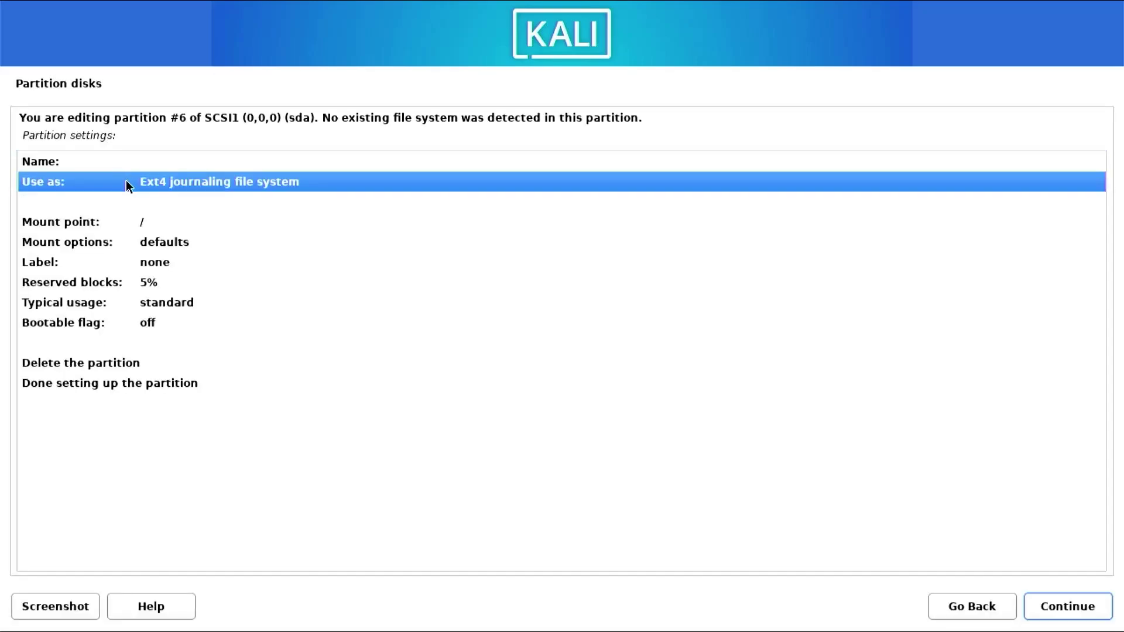
{"action": "key", "text": "Return"}
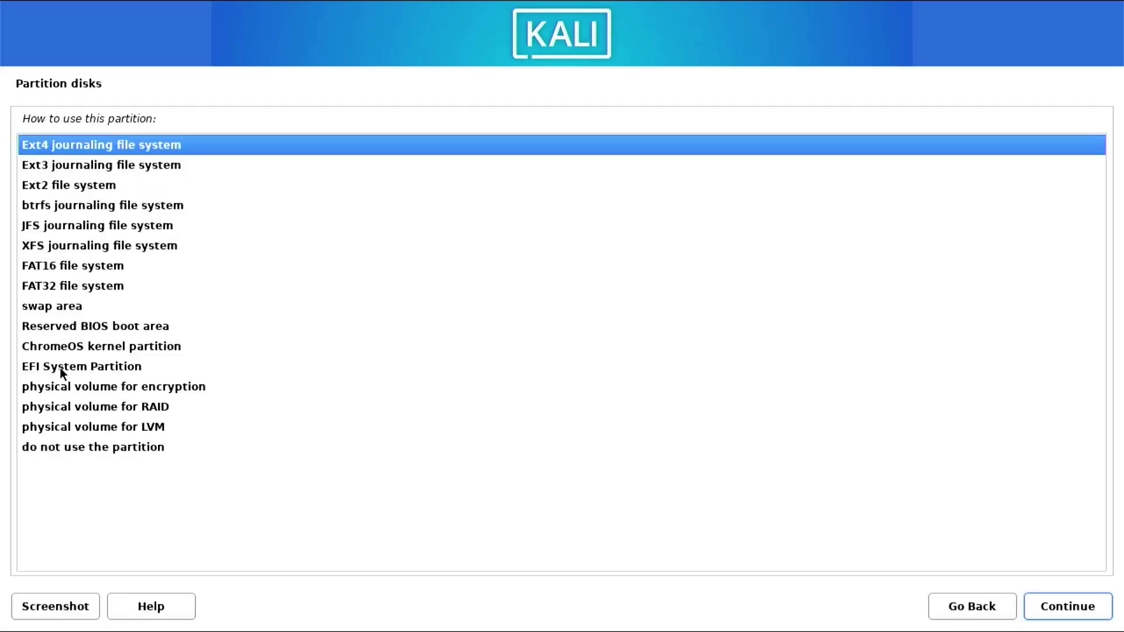
{"action": "left_click", "coordinate": [61, 369]}
{"action": "double_click", "coordinate": [61, 368]}
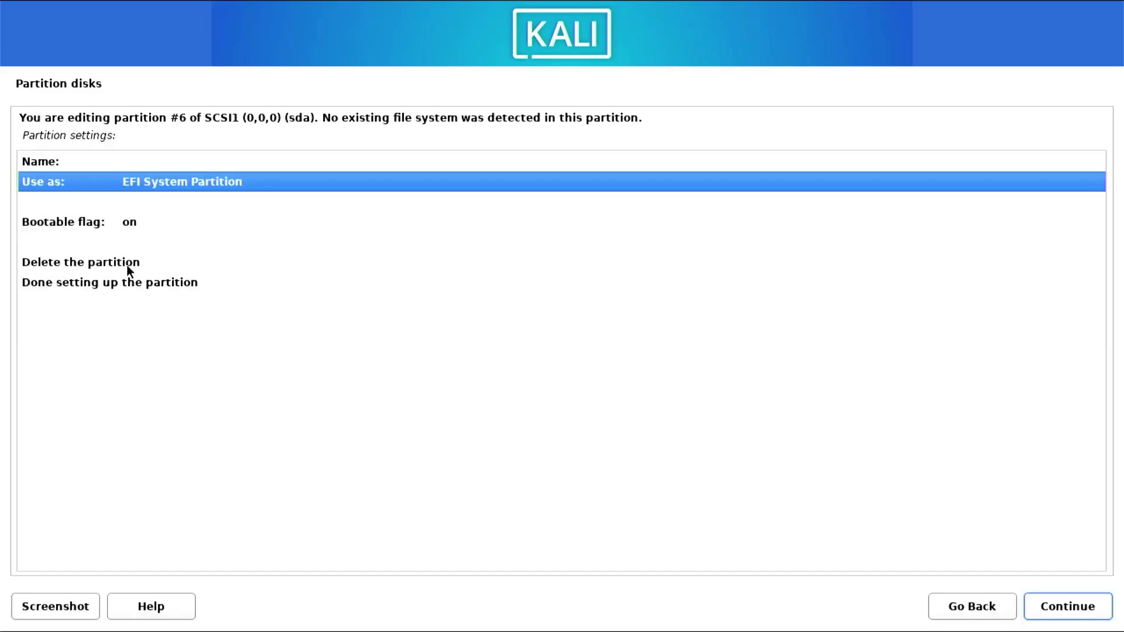
{"action": "left_click", "coordinate": [126, 288]}
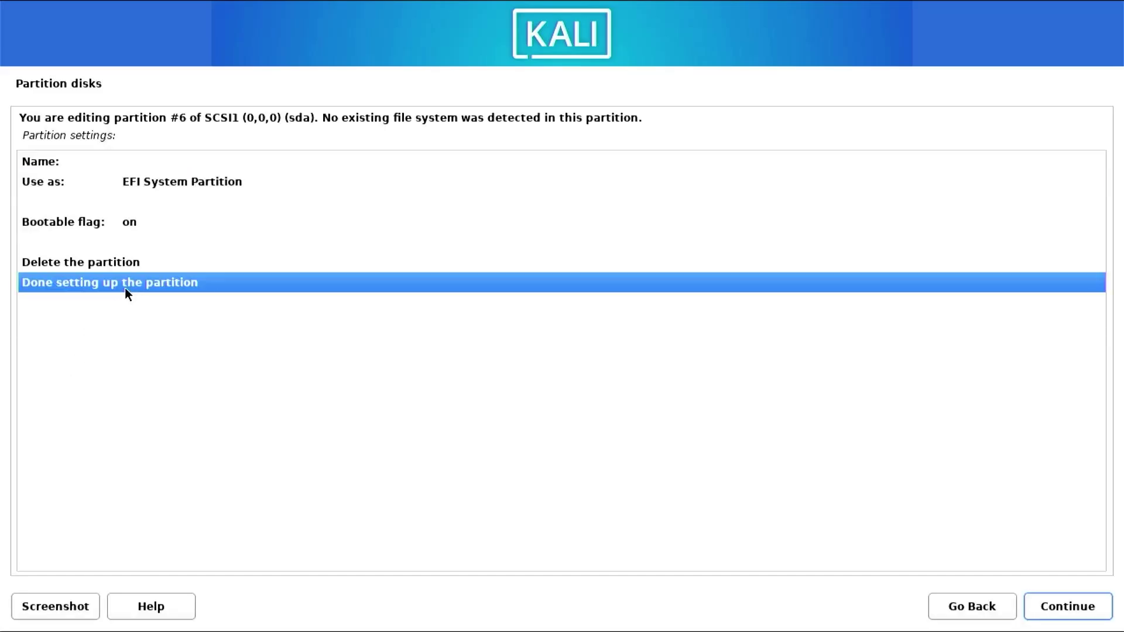
{"action": "double_click", "coordinate": [126, 288]}
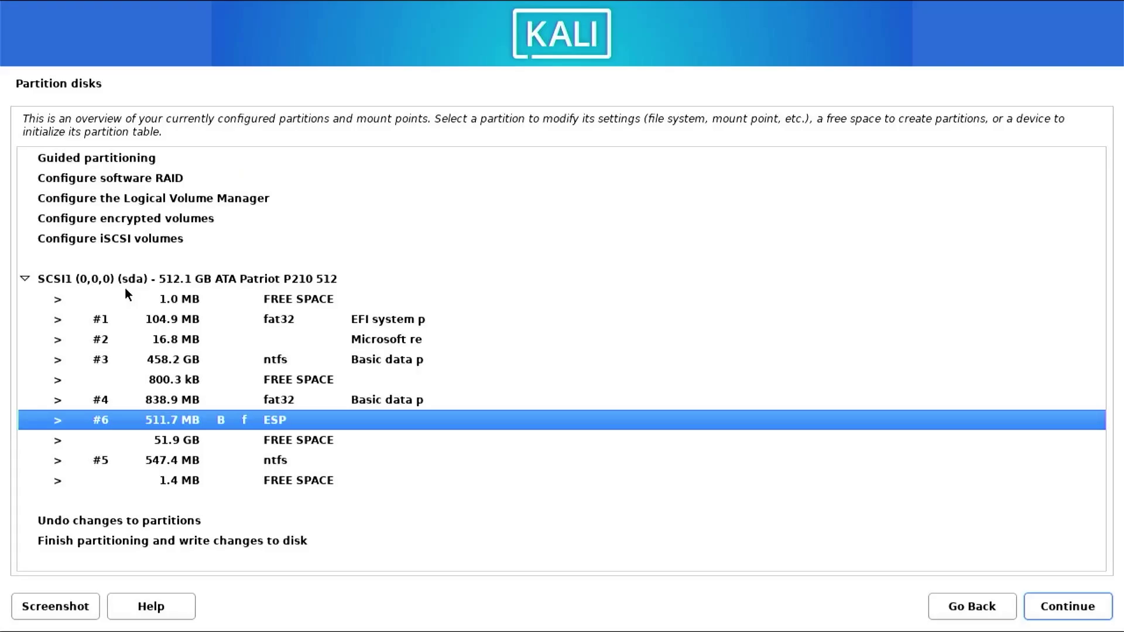
{"action": "double_click", "coordinate": [290, 445]}
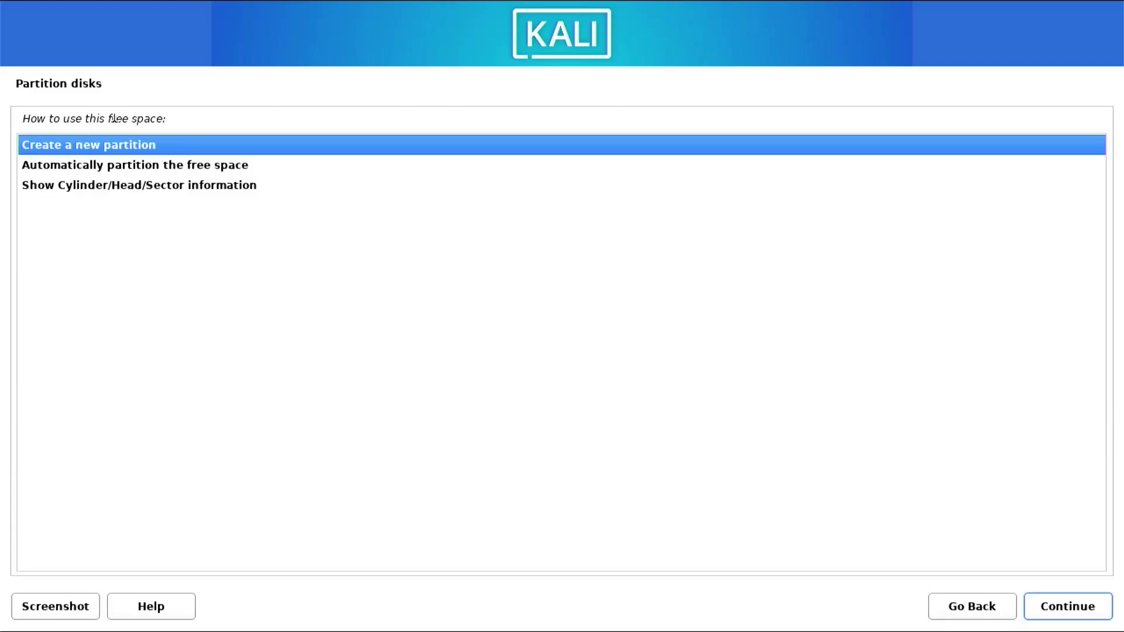
{"action": "double_click", "coordinate": [111, 145]}
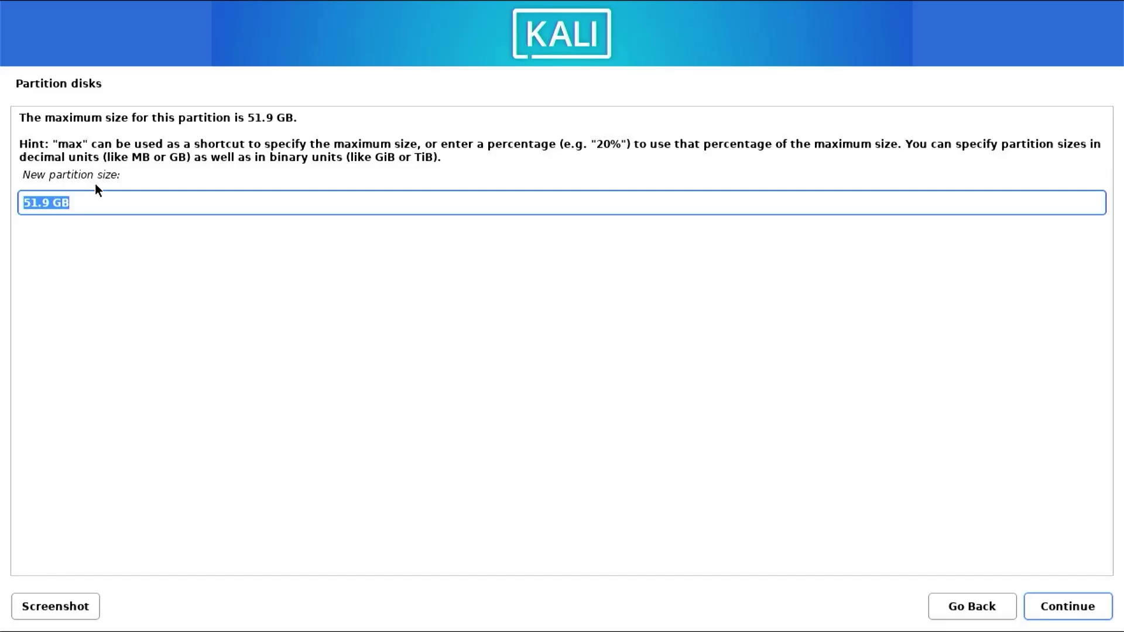
Create a 12 GB swap partition #7 at the beginning of the free space.
{"action": "type", "text": "12 GB"}
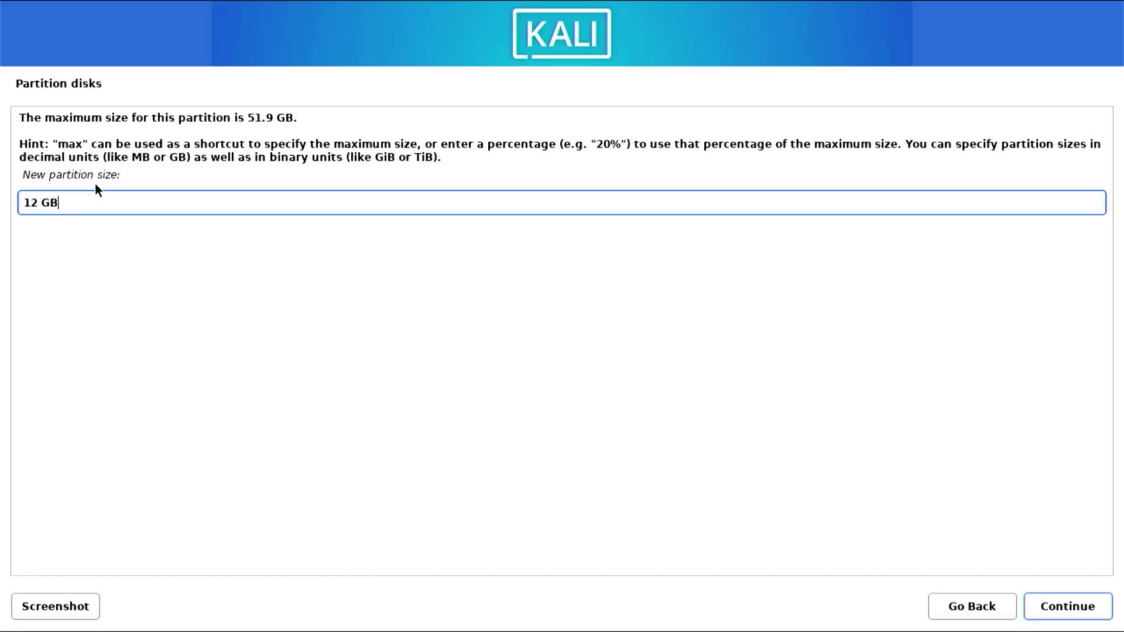
{"action": "key", "text": "Return"}
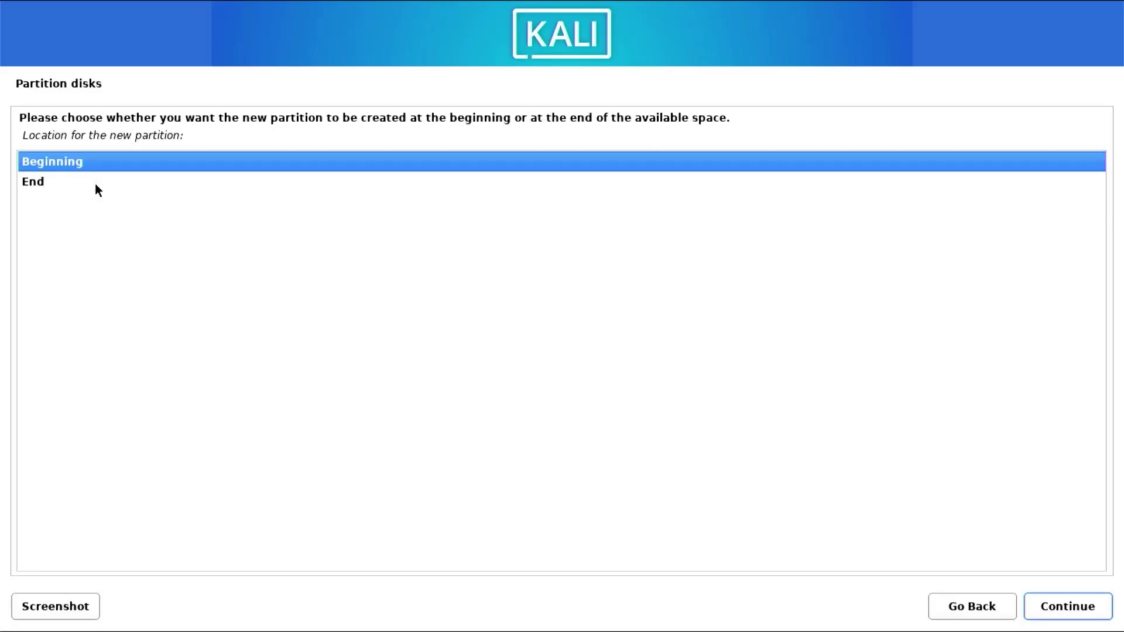
{"action": "key", "text": "Return"}
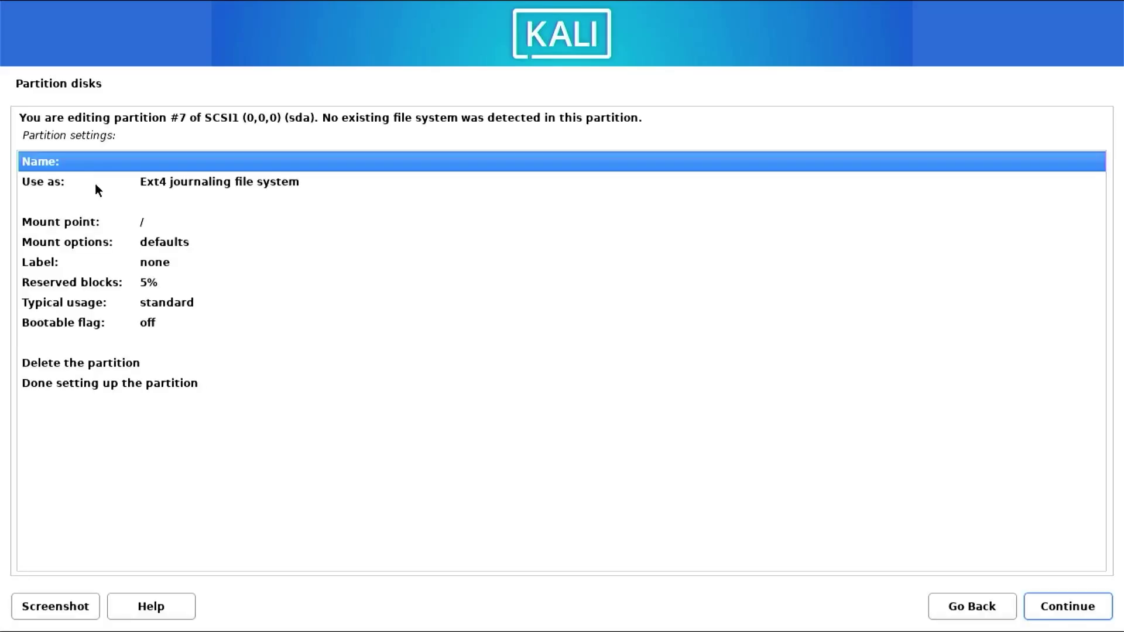
{"action": "double_click", "coordinate": [102, 178]}
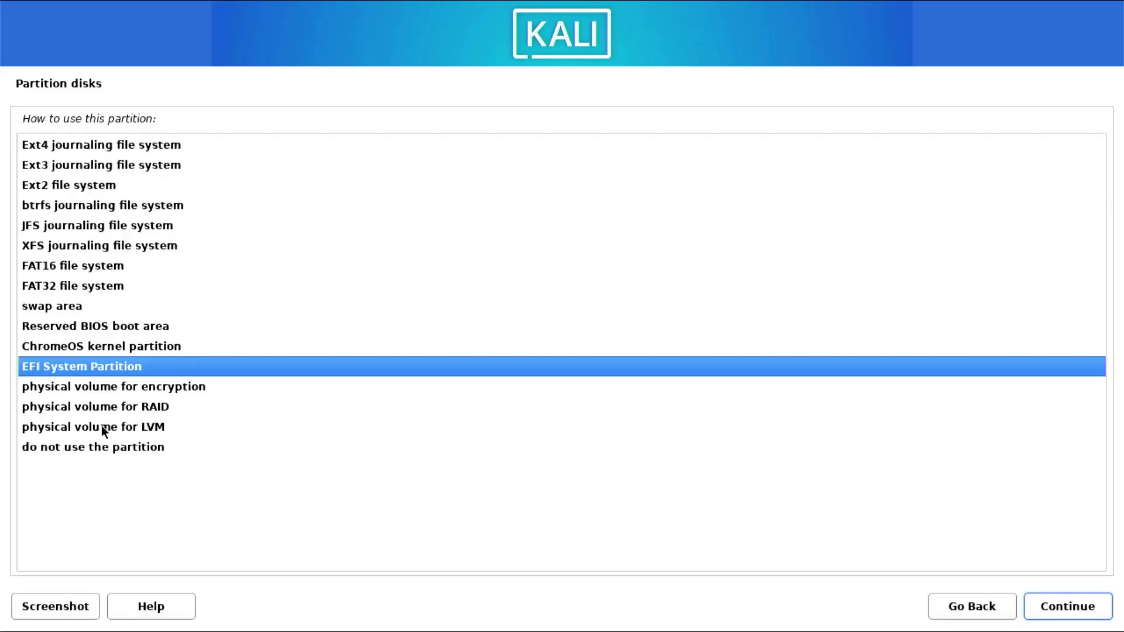
{"action": "double_click", "coordinate": [80, 305]}
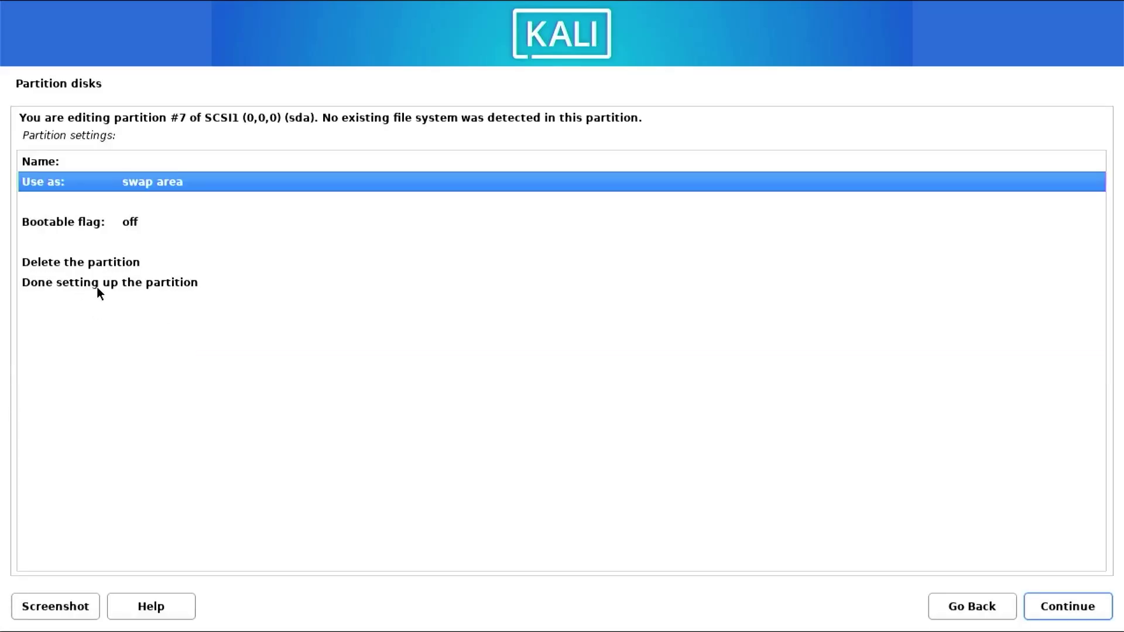
{"action": "double_click", "coordinate": [97, 283]}
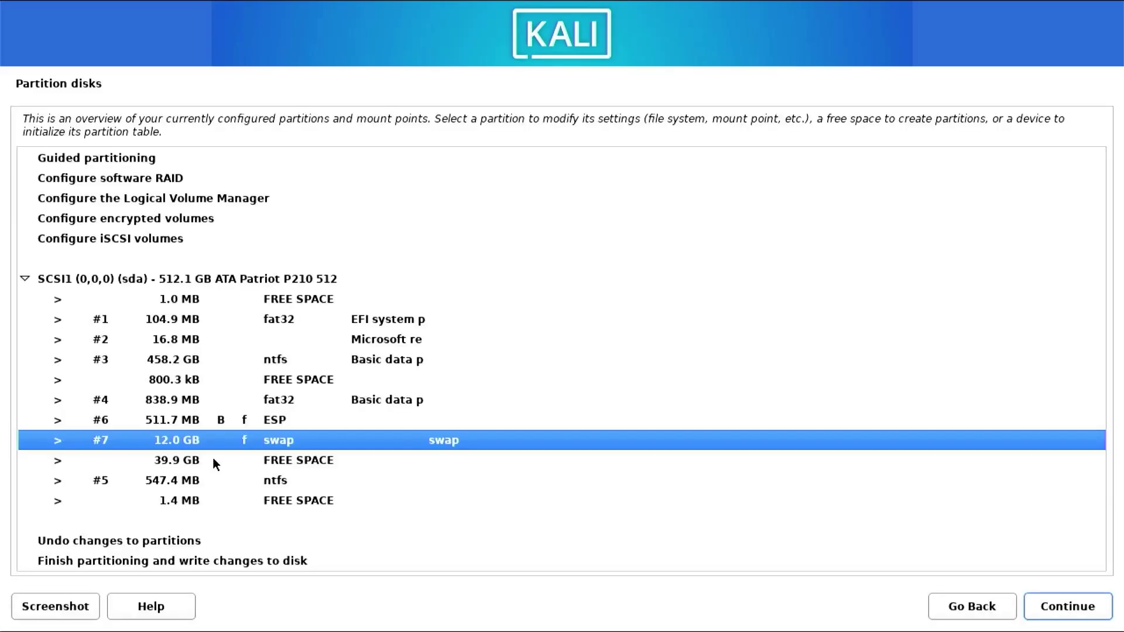
Create the ext4 root partition using the full remaining 39.9 GB.
{"action": "double_click", "coordinate": [213, 462]}
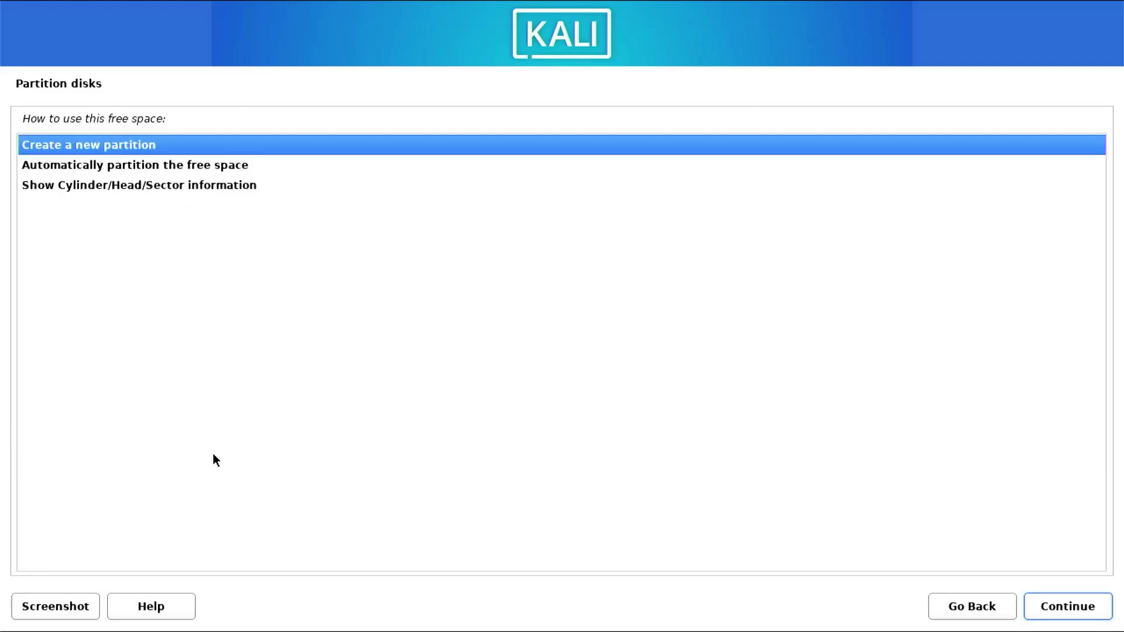
{"action": "double_click", "coordinate": [145, 147]}
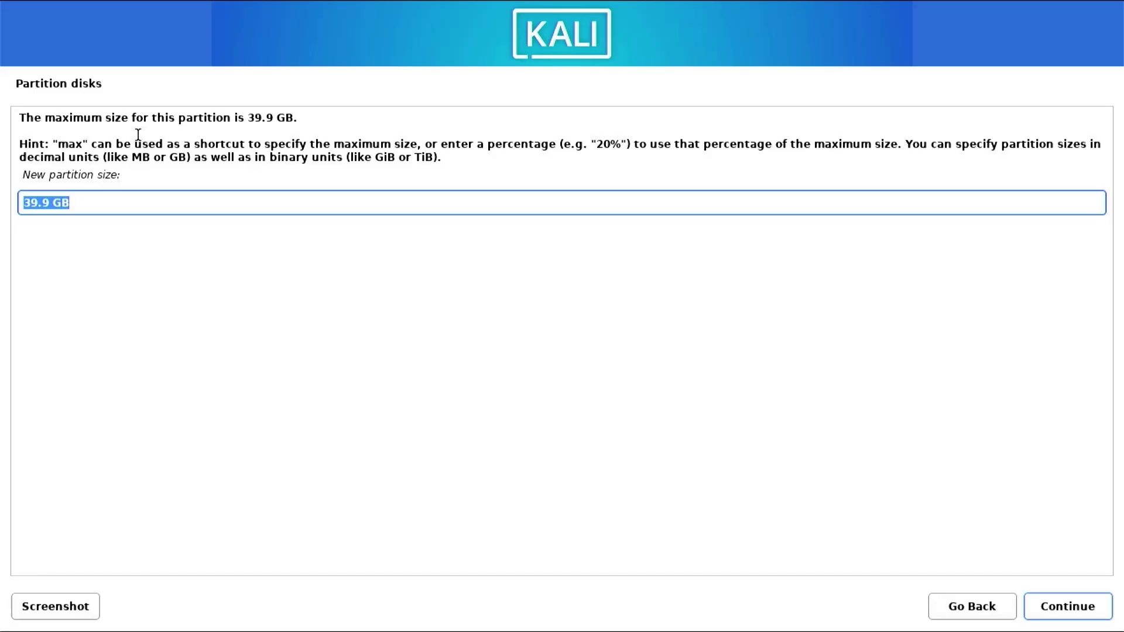
{"action": "key", "text": "Return"}
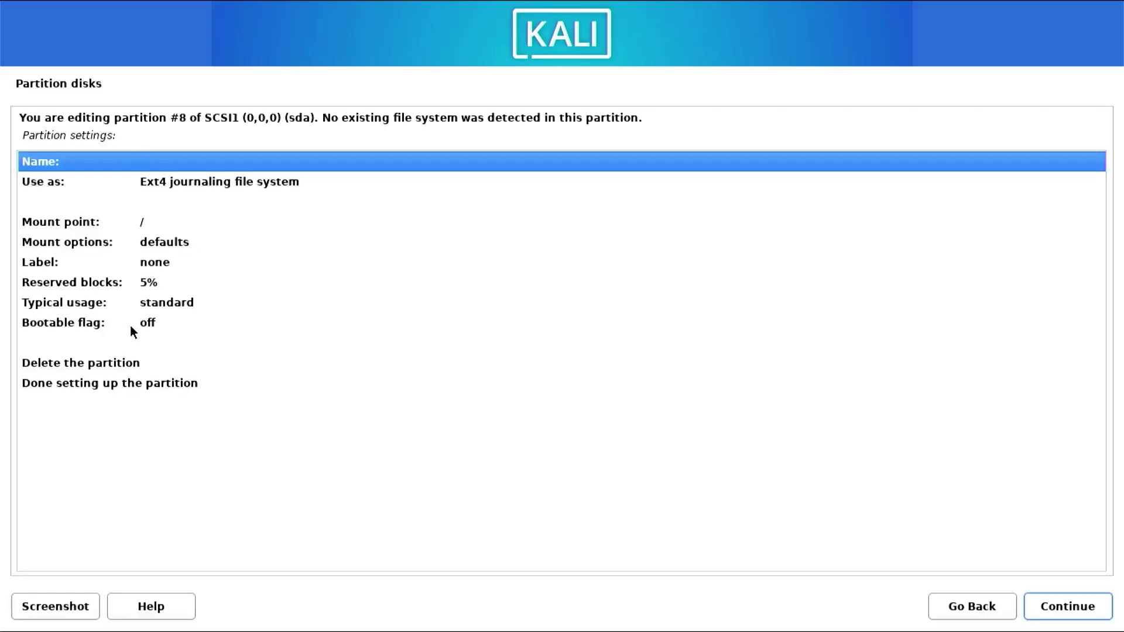
{"action": "double_click", "coordinate": [132, 388]}
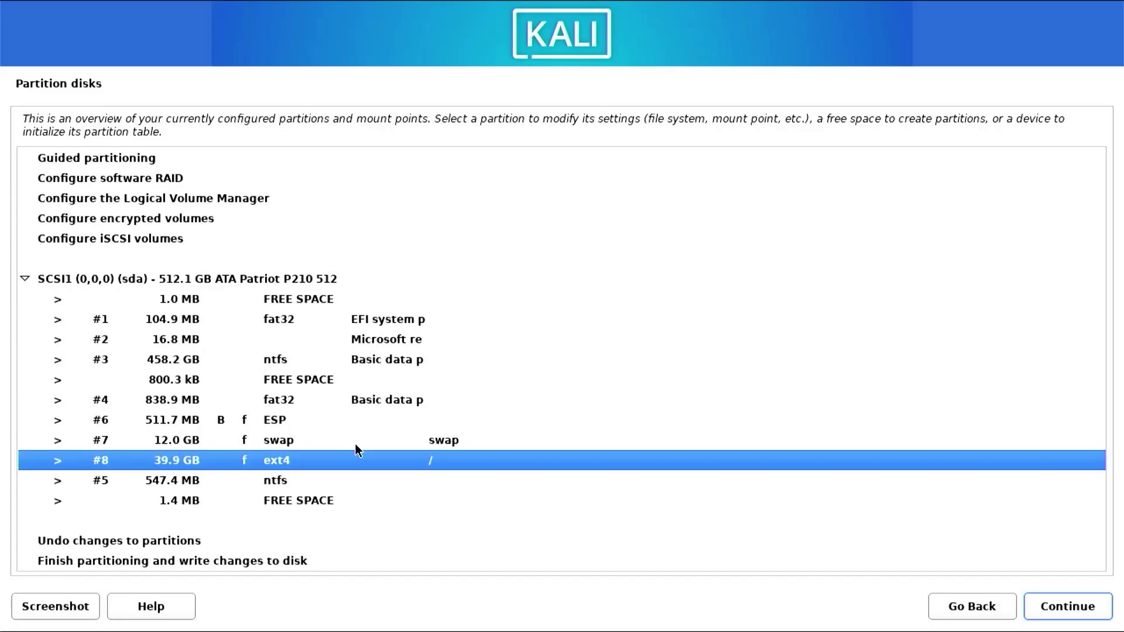
Review partitions #6, #7 and #8, then select Finish partitioning and write changes to disk.
{"action": "left_click", "coordinate": [333, 419]}
{"action": "left_click", "coordinate": [336, 445]}
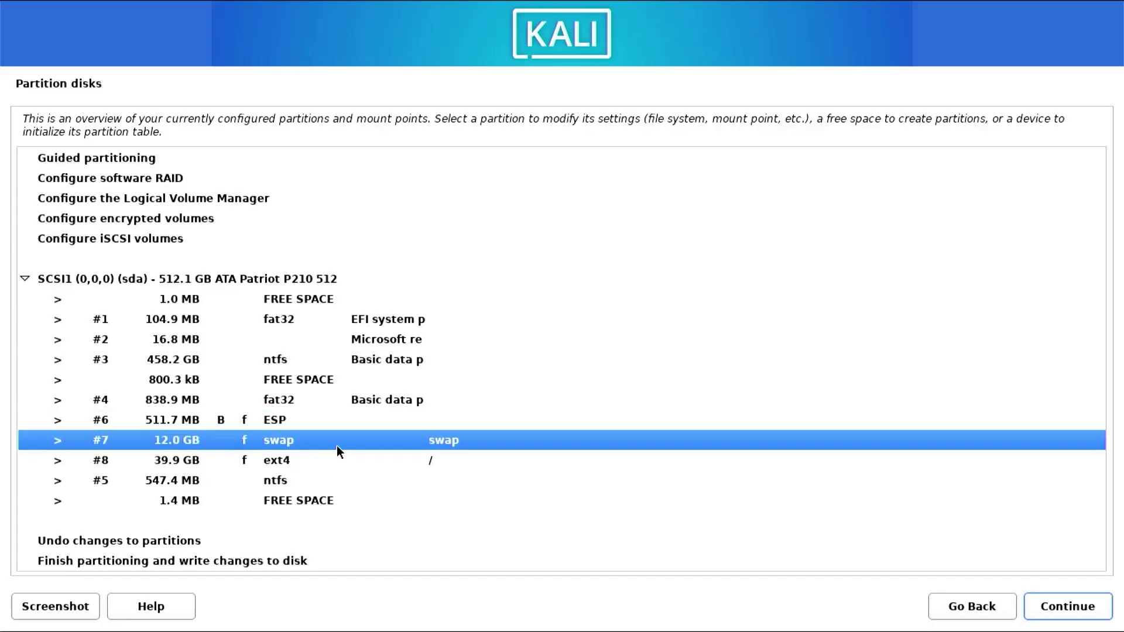
{"action": "left_click", "coordinate": [338, 465]}
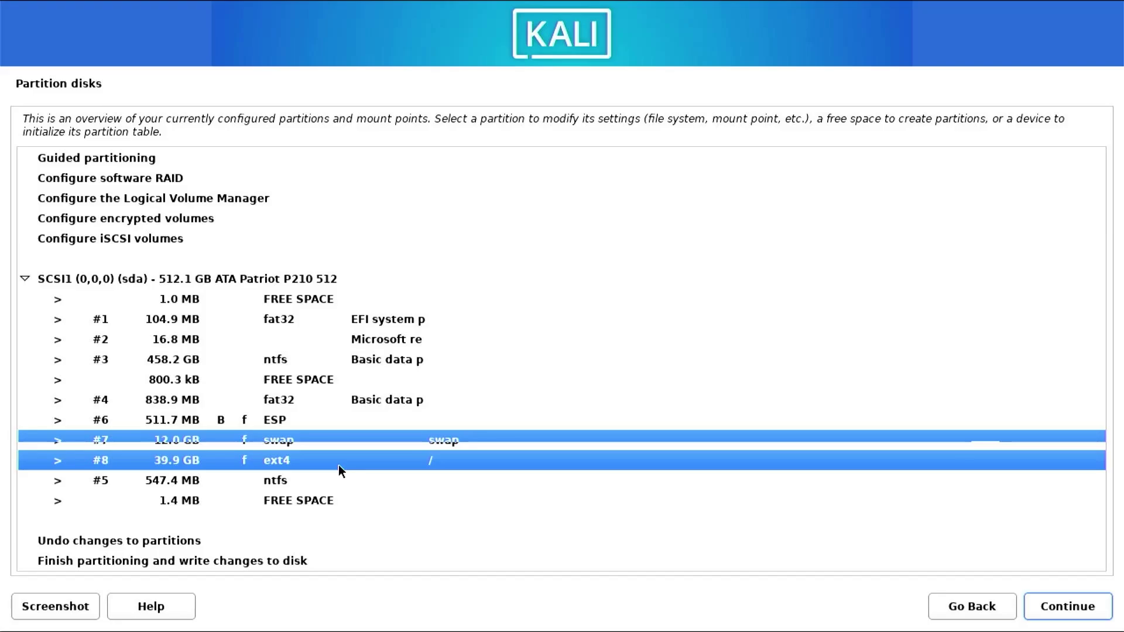
{"action": "left_click", "coordinate": [295, 560]}
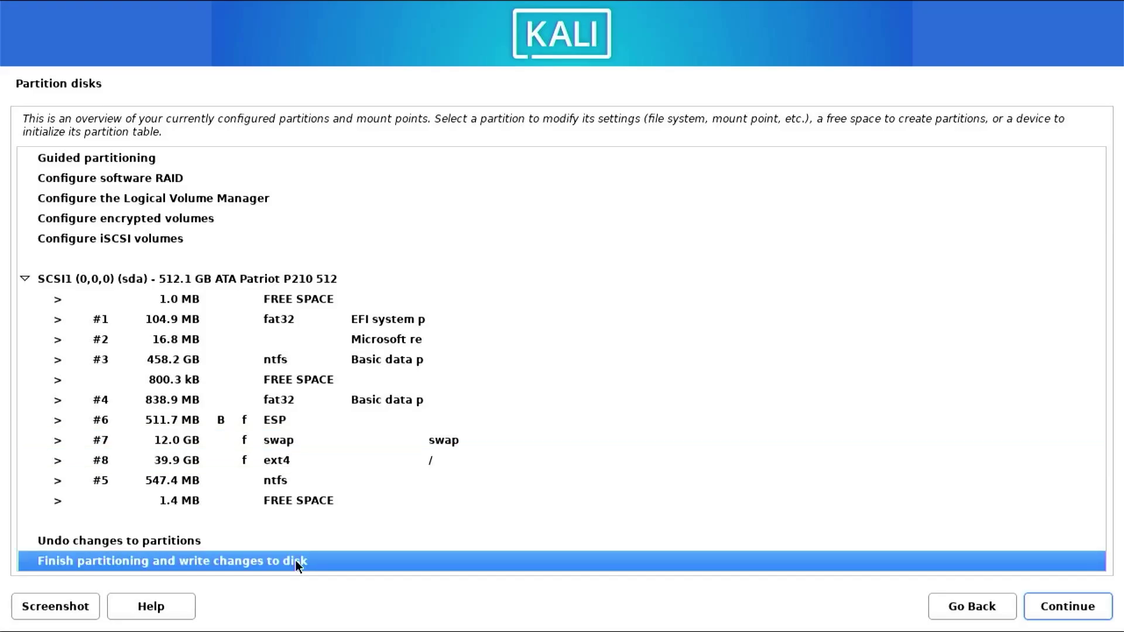
Confirm writing the partition changes to disk so the base system installs.
{"action": "double_click", "coordinate": [295, 560]}
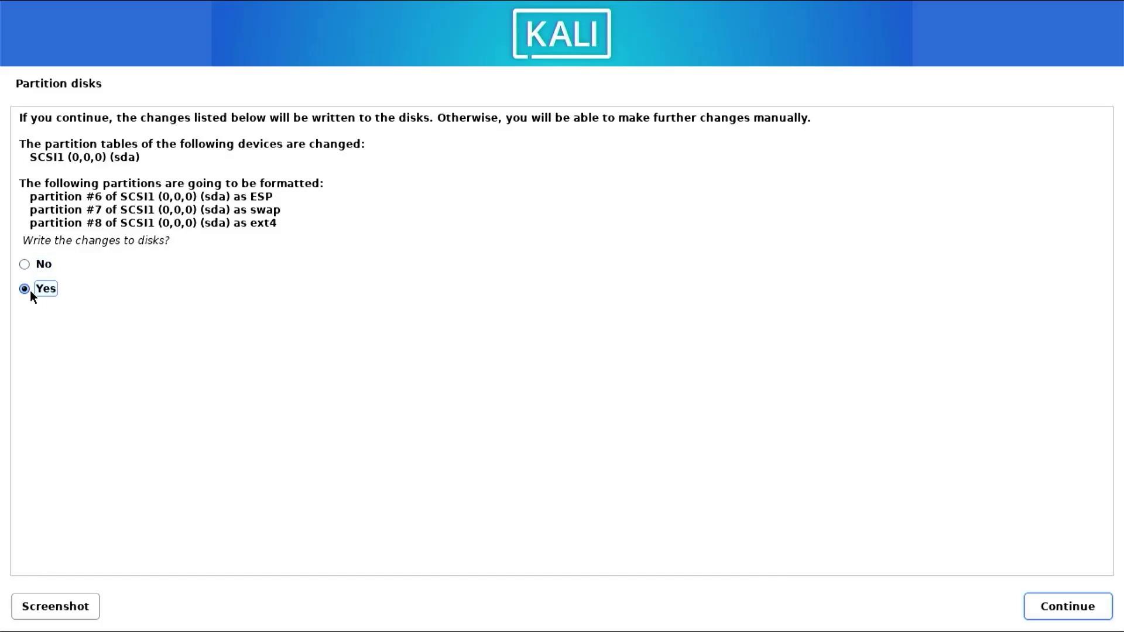
{"action": "left_click", "coordinate": [1096, 608]}
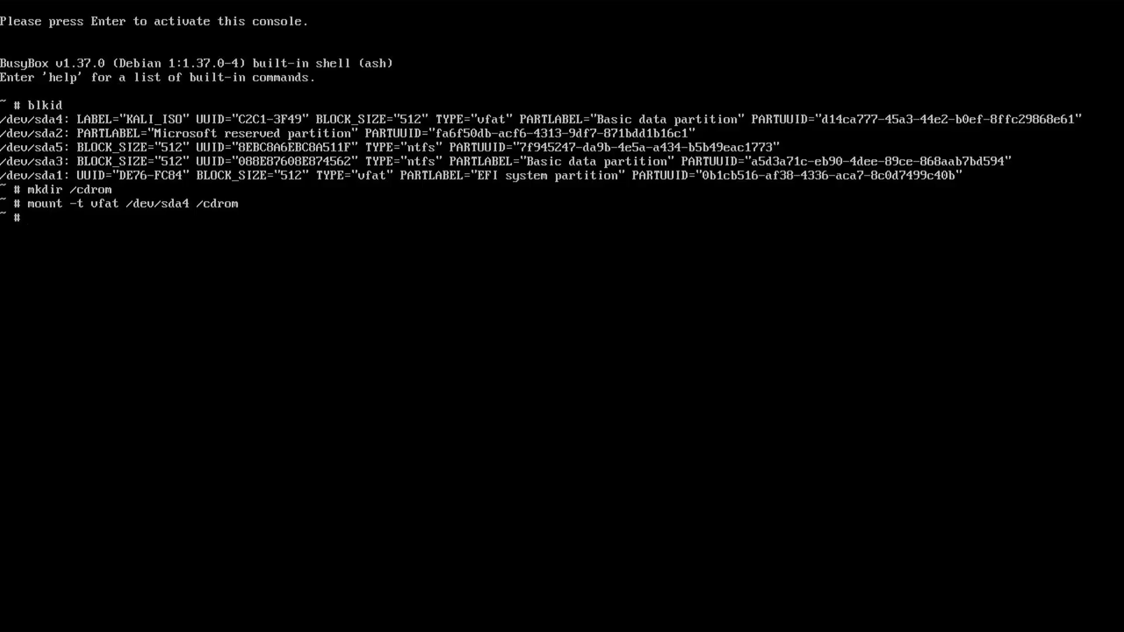
Run umount /cdrom in the console, then install the default Xfce software selection.
{"action": "type", "text": "umount /cdrom"}
{"action": "key", "text": "Return"}
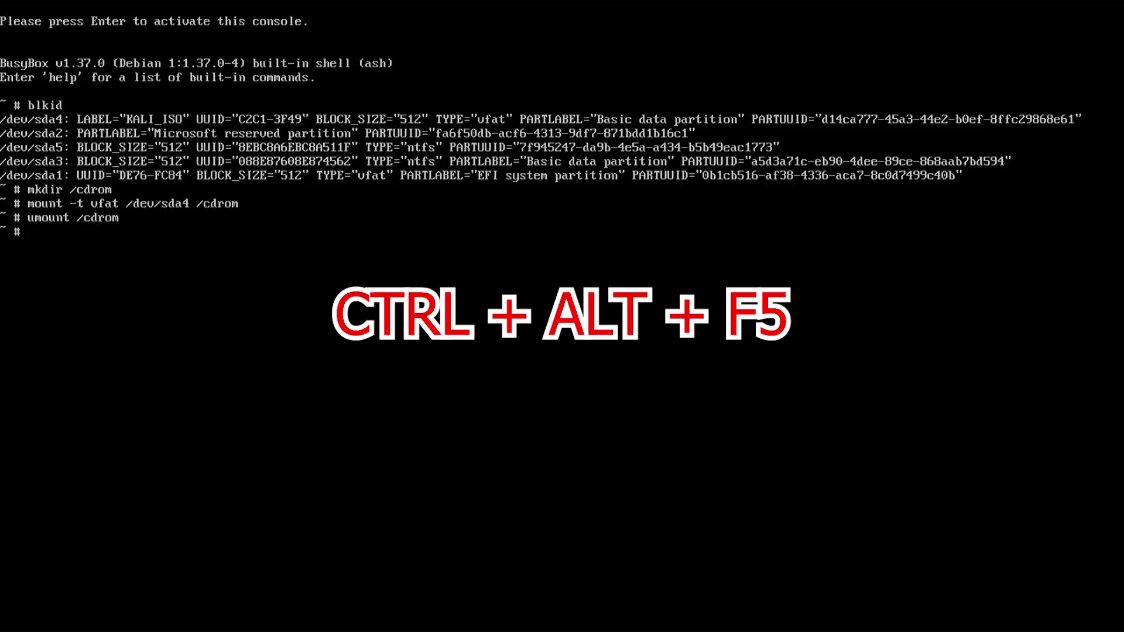
{"action": "key", "text": "ctrl+alt+F5"}
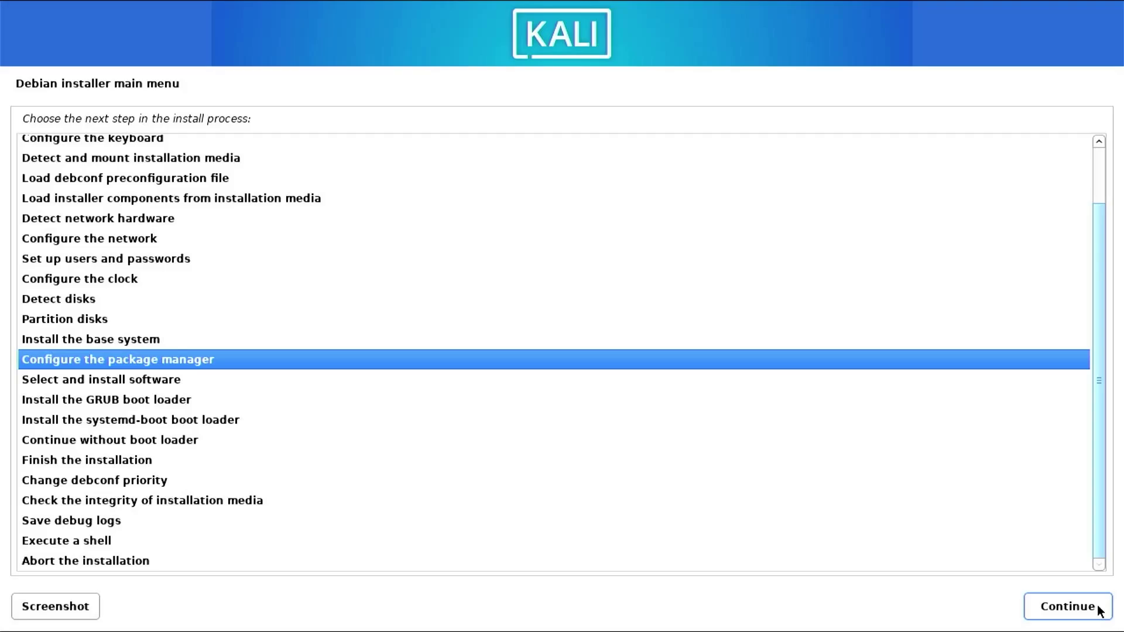
{"action": "left_click", "coordinate": [1099, 609]}
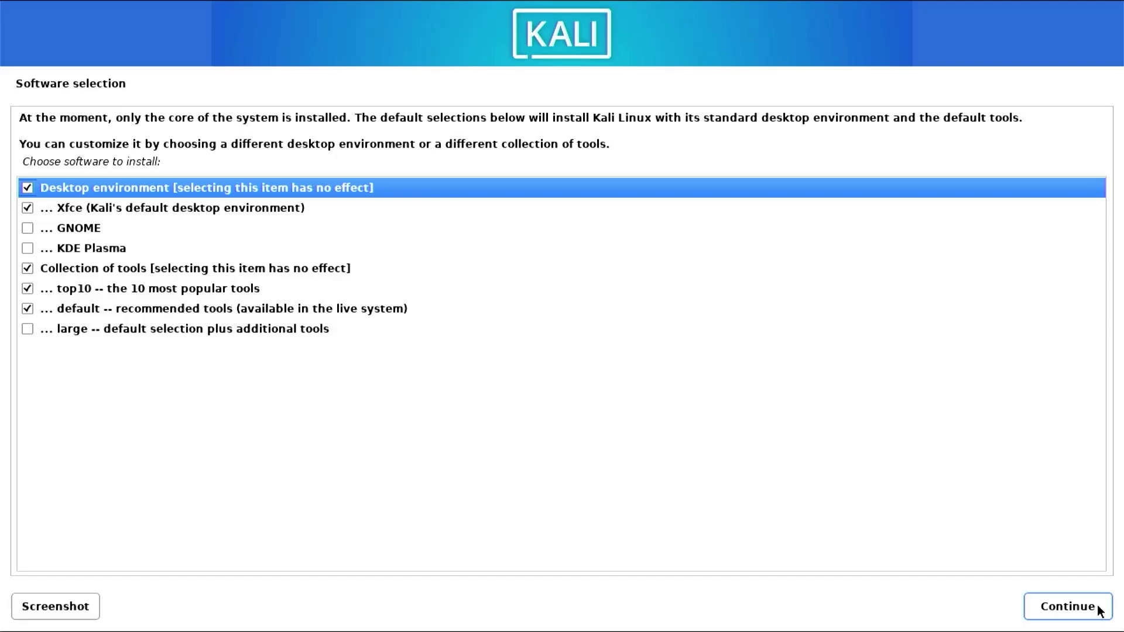
{"action": "left_click", "coordinate": [1099, 610]}
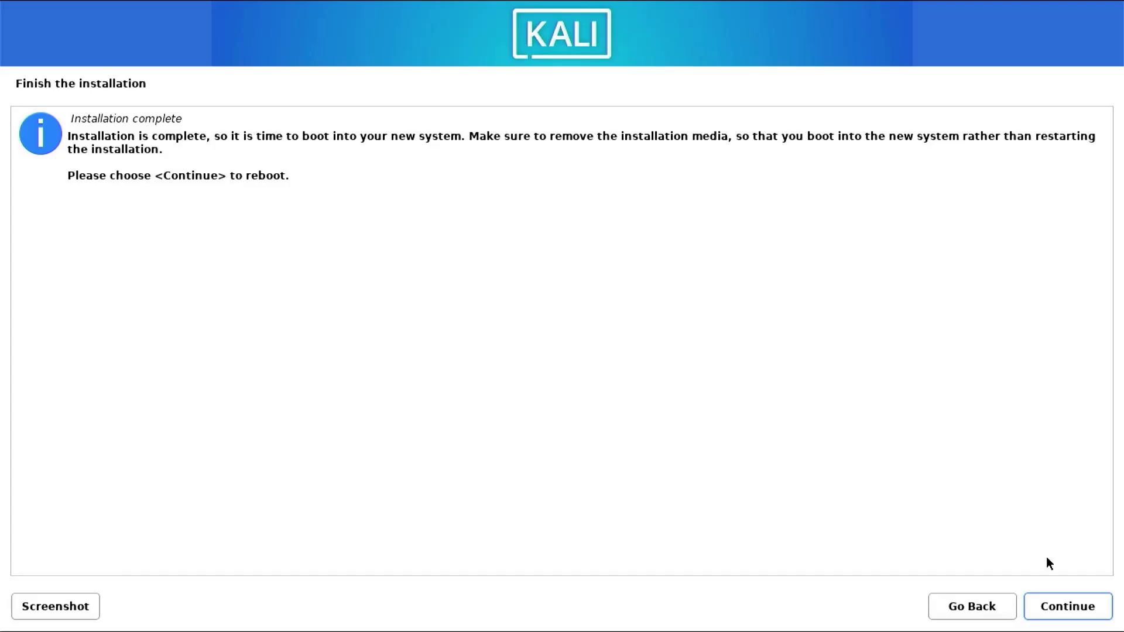
Reboot and move kali to Boot Option #1, ahead of Windows Boot Manager, in the BIOS.
{"action": "left_click", "coordinate": [1052, 612]}
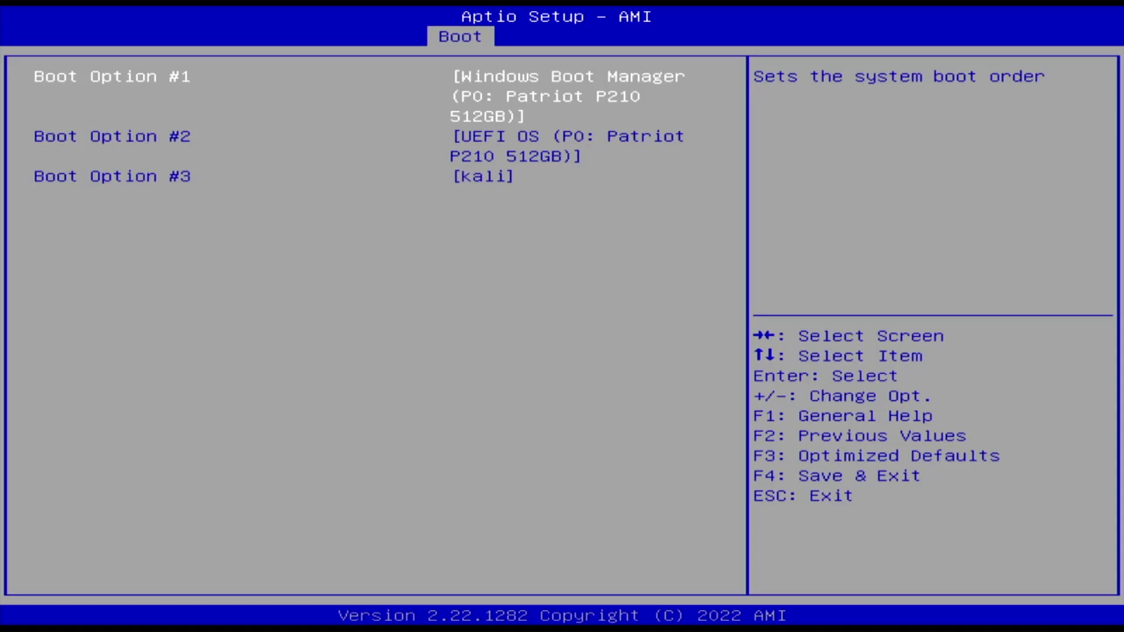
{"action": "key", "text": "Down"}
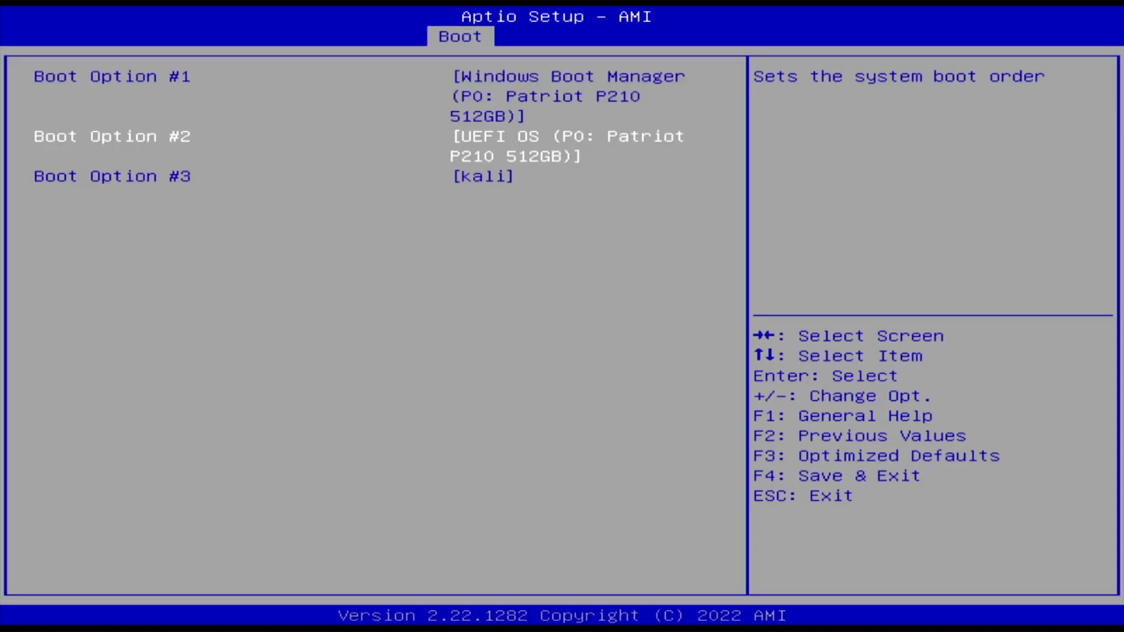
{"action": "key", "text": "Down"}
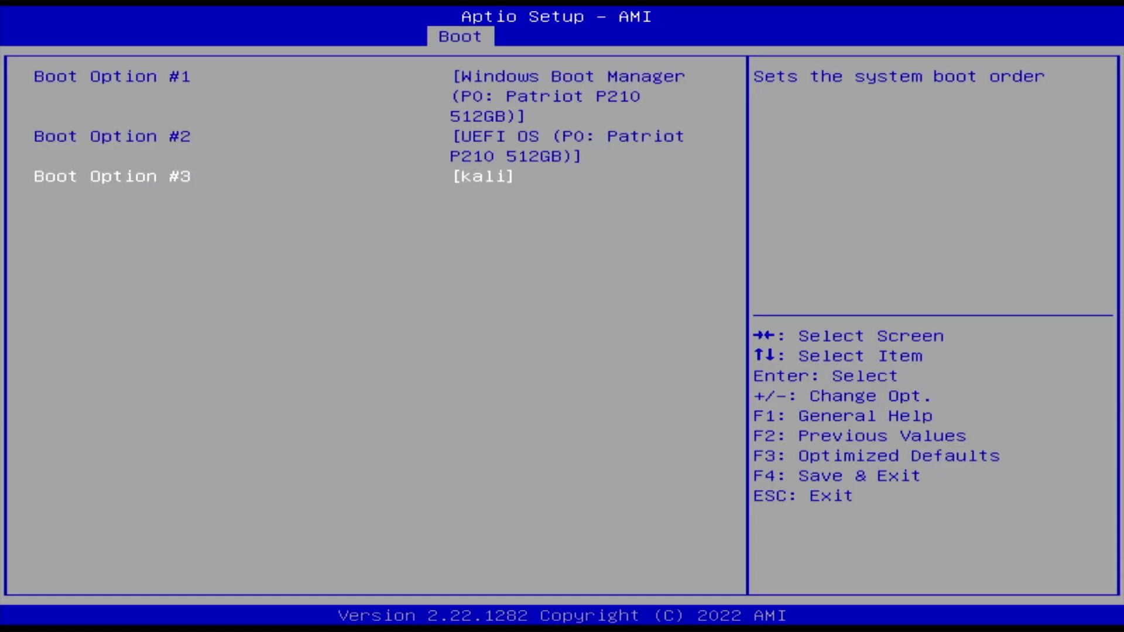
{"action": "key", "text": "Up"}
{"action": "key", "text": "Up"}
{"action": "key", "text": "plus"}
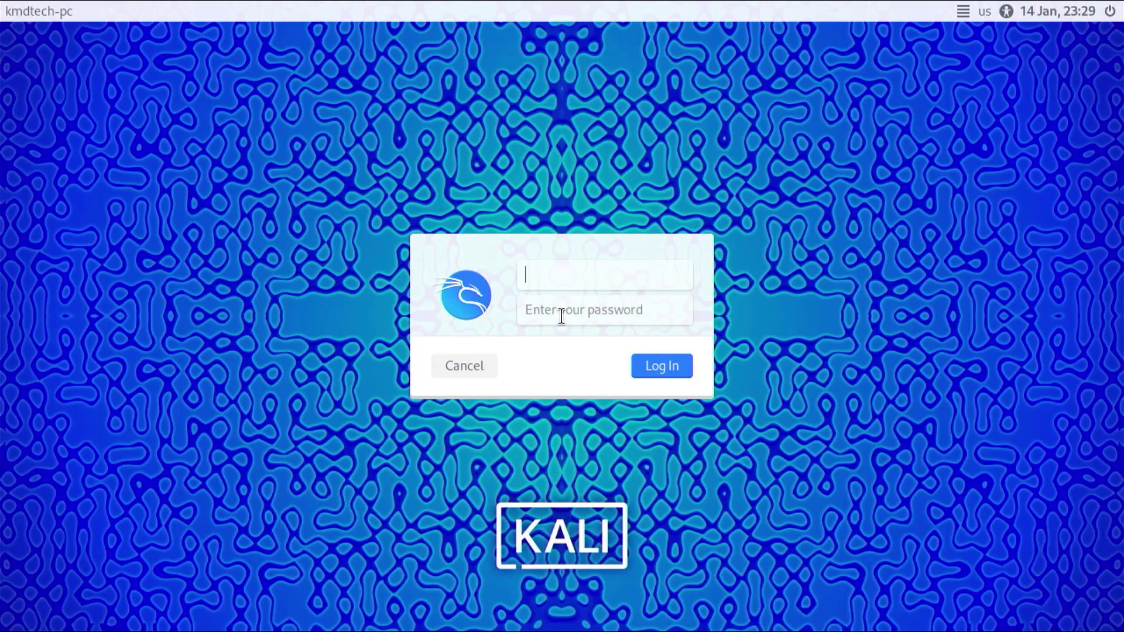
Enter the account's username and password on the Kali login screen.
{"action": "type", "text": "kmdtech"}
{"action": "key", "text": "Tab"}
{"action": "type", "text": "*****"}
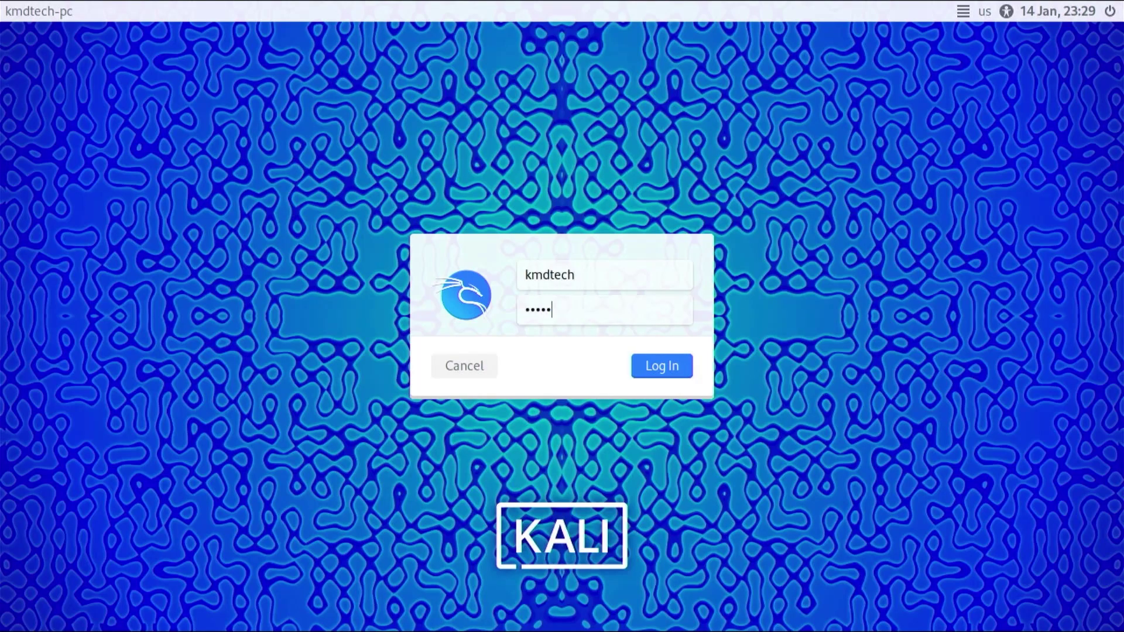
{"action": "type", "text": "***"}
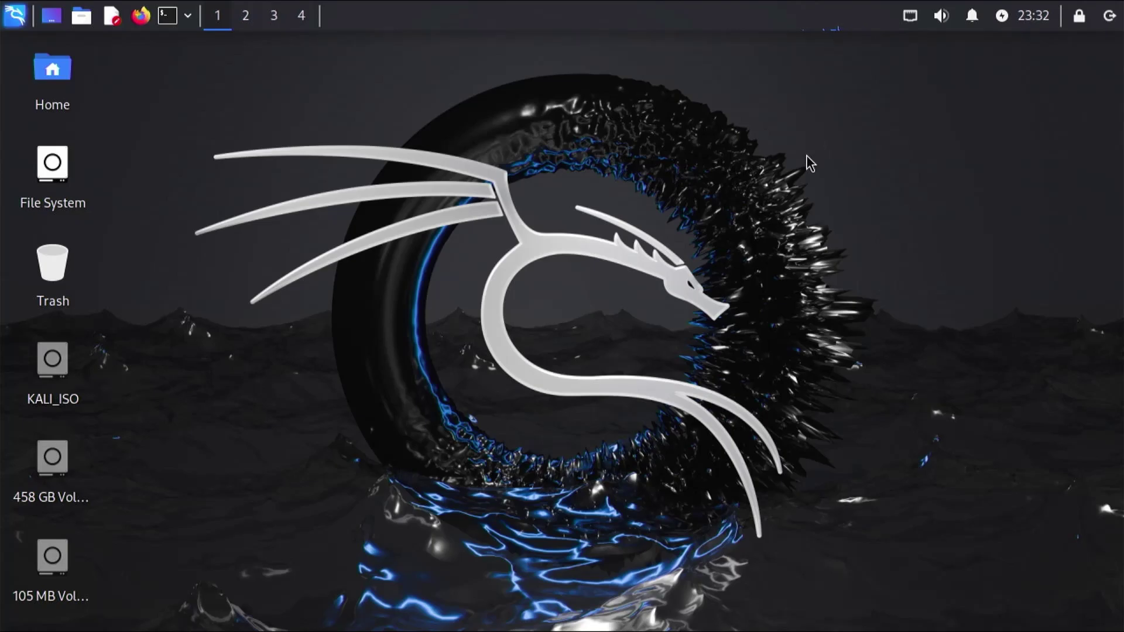
Launch GParted from the application menu and authenticate as root.
{"action": "key", "text": "super"}
{"action": "type", "text": "gparted"}
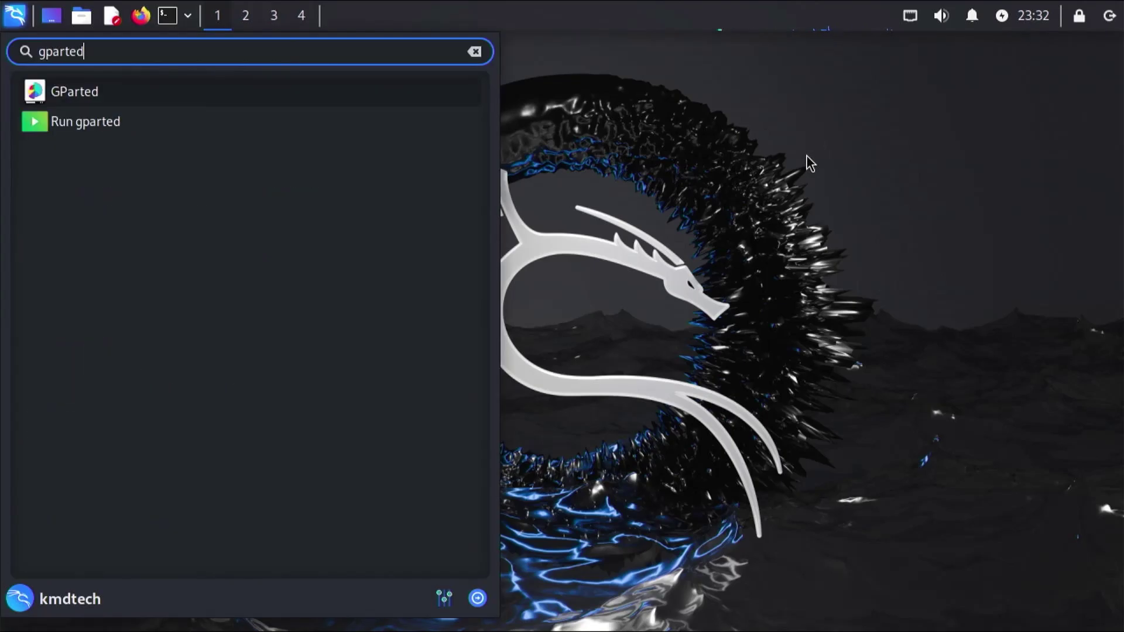
{"action": "key", "text": "Return"}
{"action": "type", "text": "*****"}
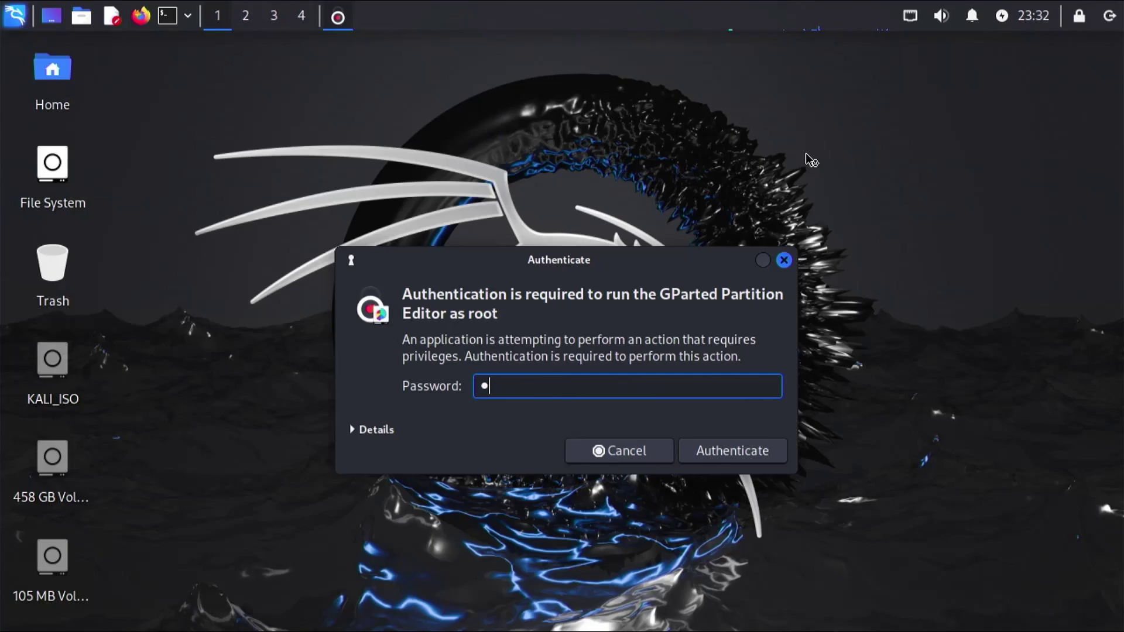
{"action": "type", "text": "***"}
{"action": "key", "text": "Return"}
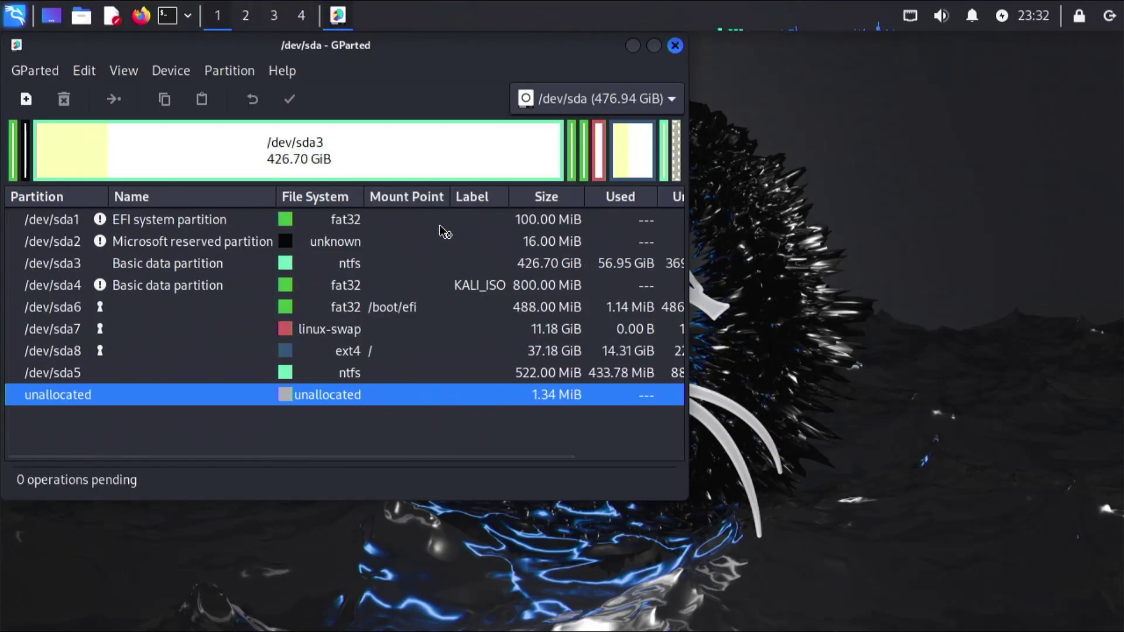
Tick the boot flag on /dev/sda1 under Manage Flags, then close GParted.
{"action": "left_click", "coordinate": [440, 226]}
{"action": "right_click", "coordinate": [440, 227]}
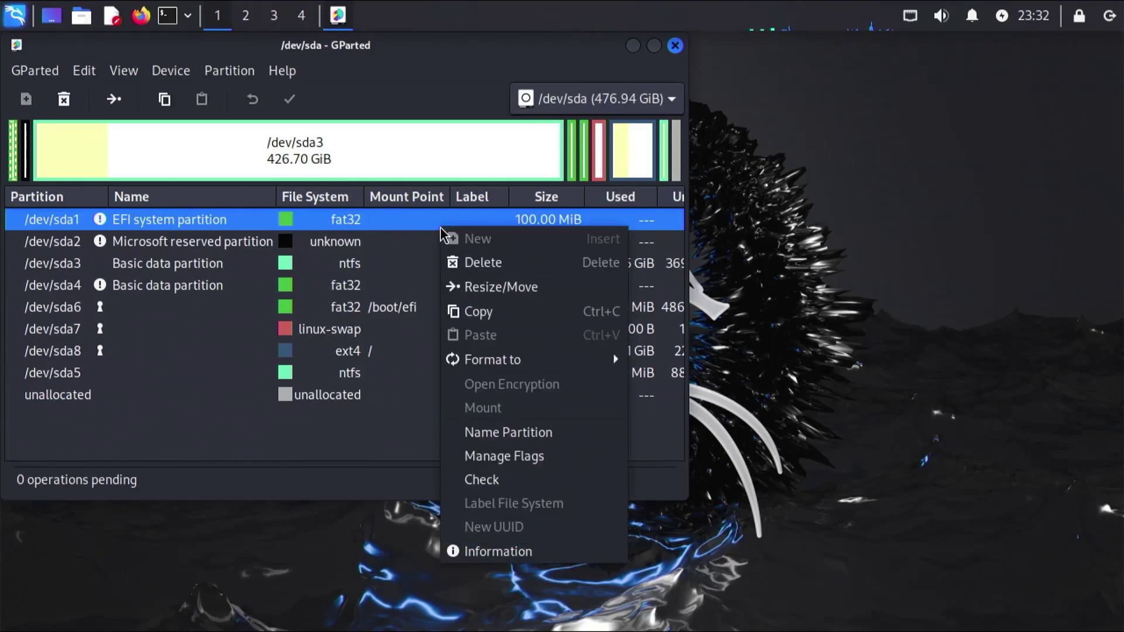
{"action": "left_click", "coordinate": [531, 462]}
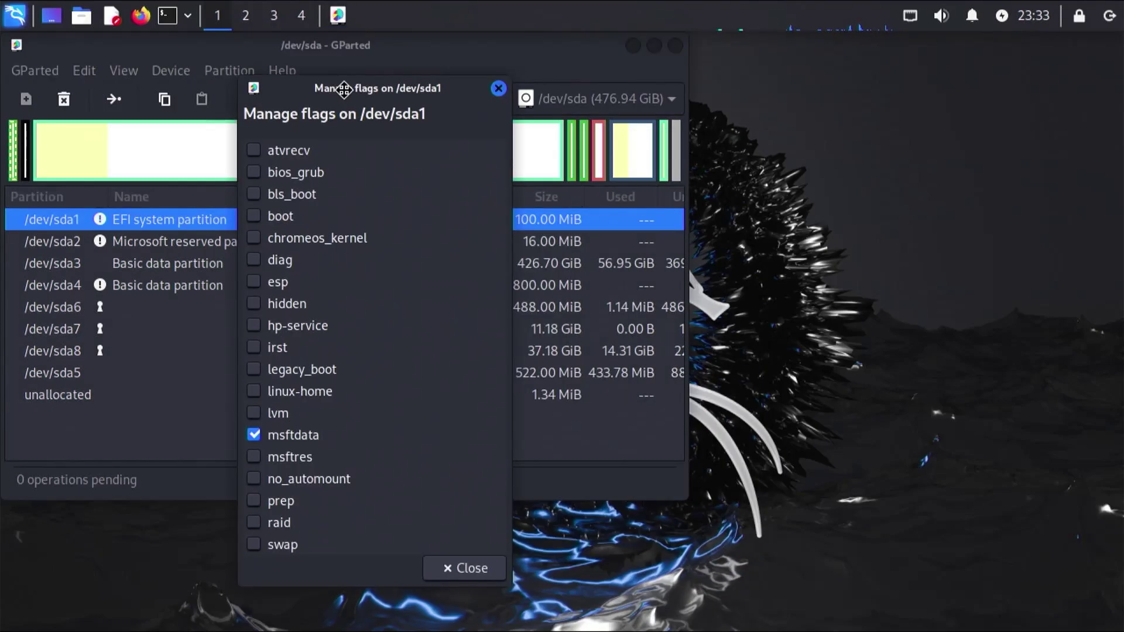
{"action": "left_click", "coordinate": [254, 216]}
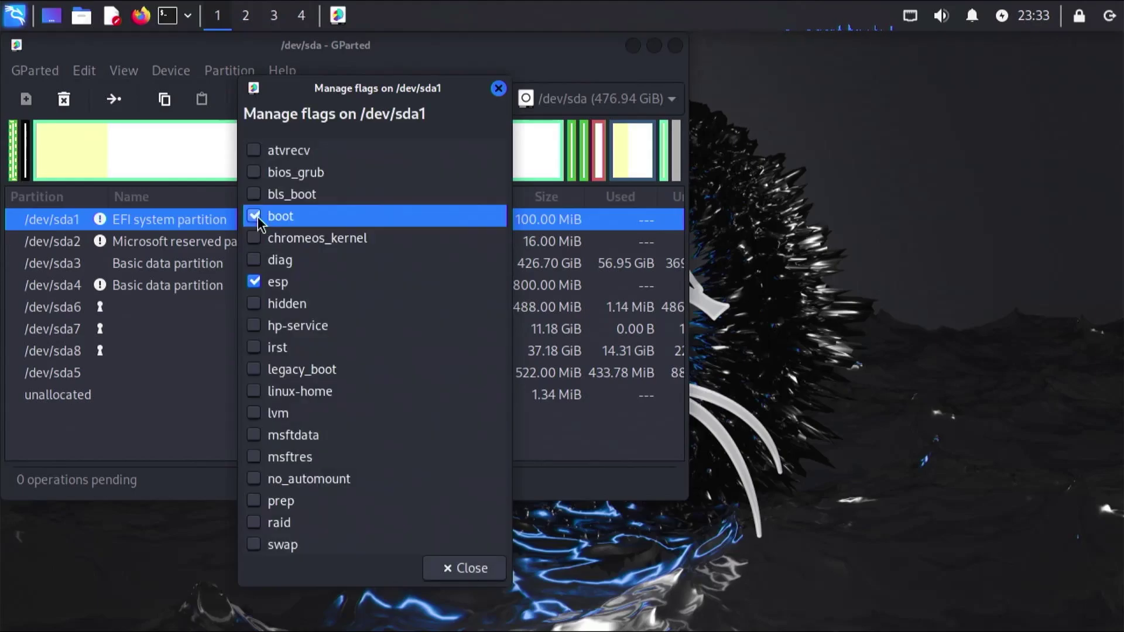
{"action": "left_click", "coordinate": [466, 570]}
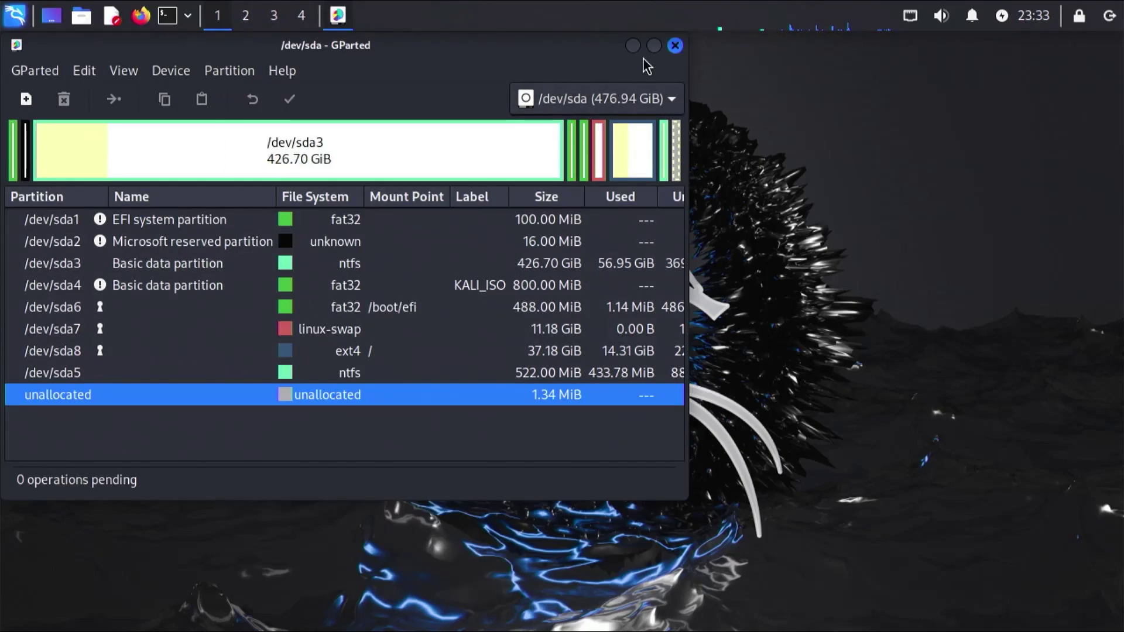
{"action": "left_click", "coordinate": [674, 46]}
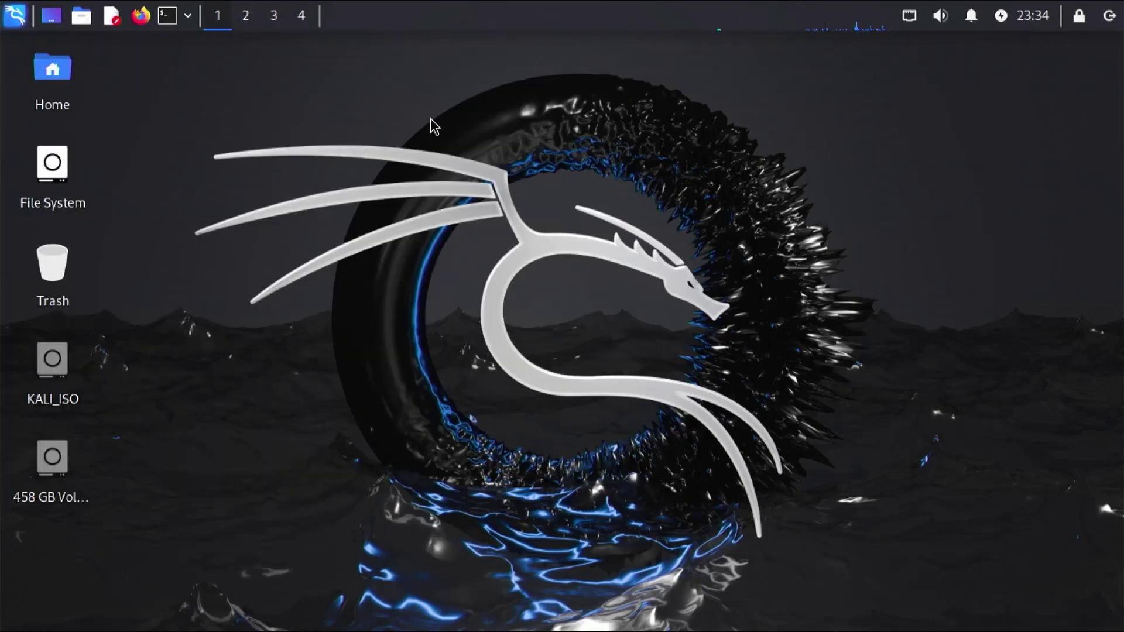
Open a terminal and become root with sudo su -.
{"action": "left_click", "coordinate": [168, 16]}
{"action": "type", "text": "sudo su -"}
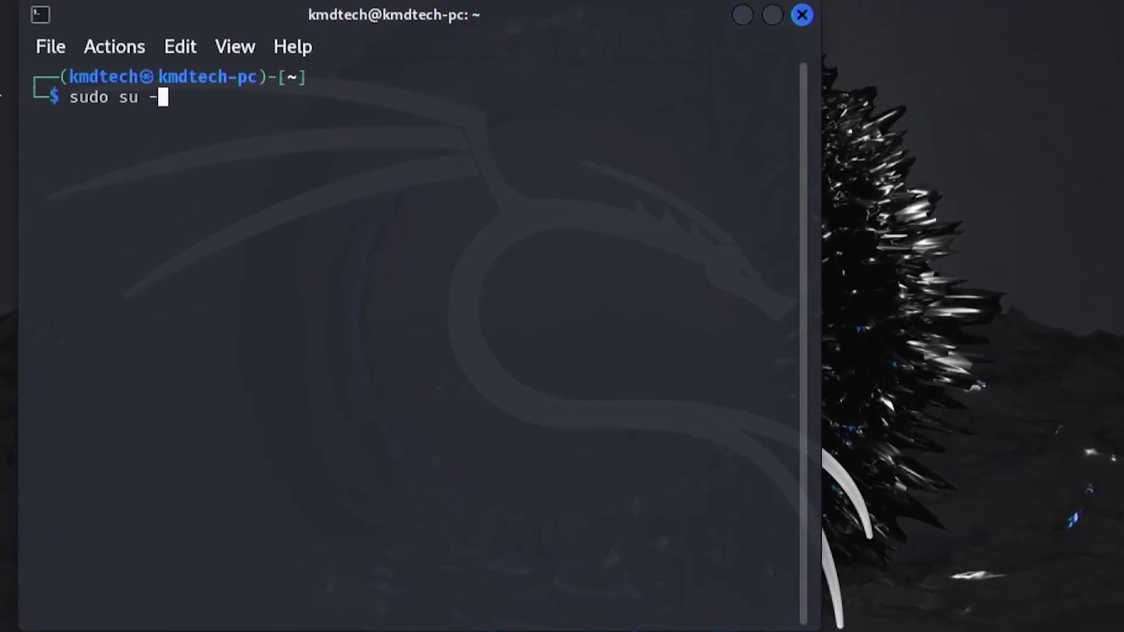
{"action": "key", "text": "Return"}
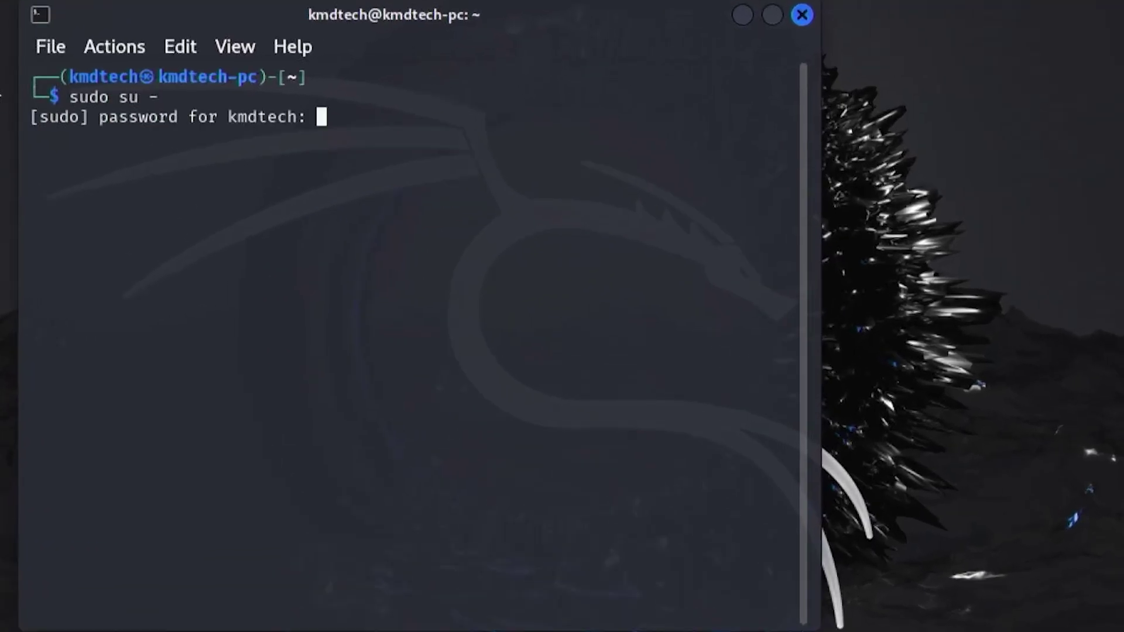
{"action": "key", "text": "Return"}
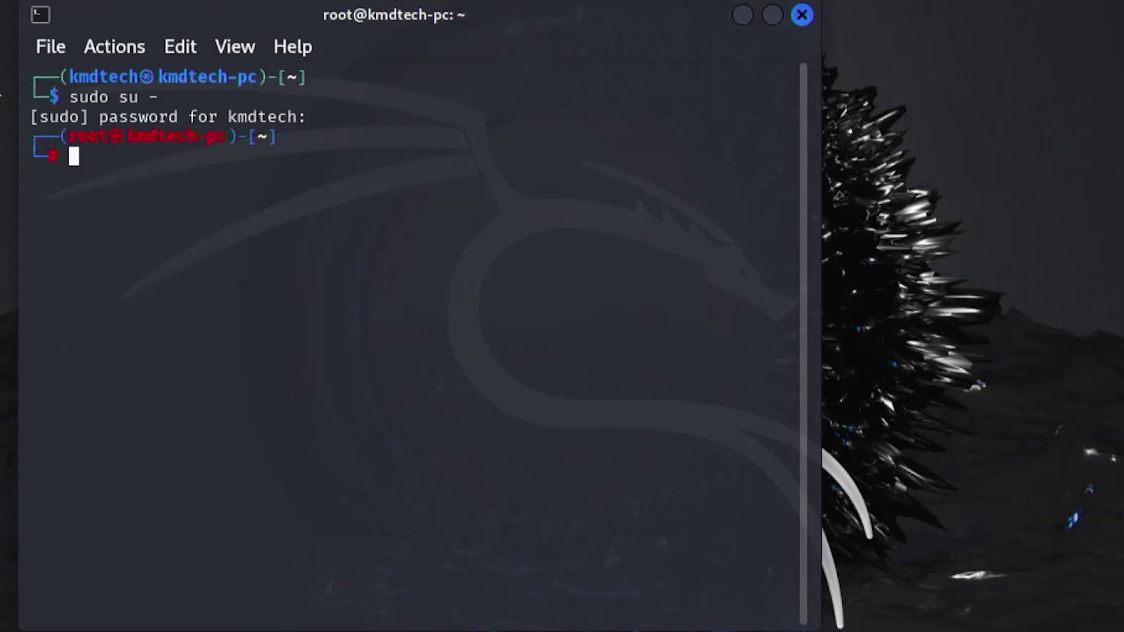
Open /etc/default/grub in nano and remove the # before GRUB_DISABLE_OS_PROBER=false.
{"action": "type", "text": "nano /etc/default/grub"}
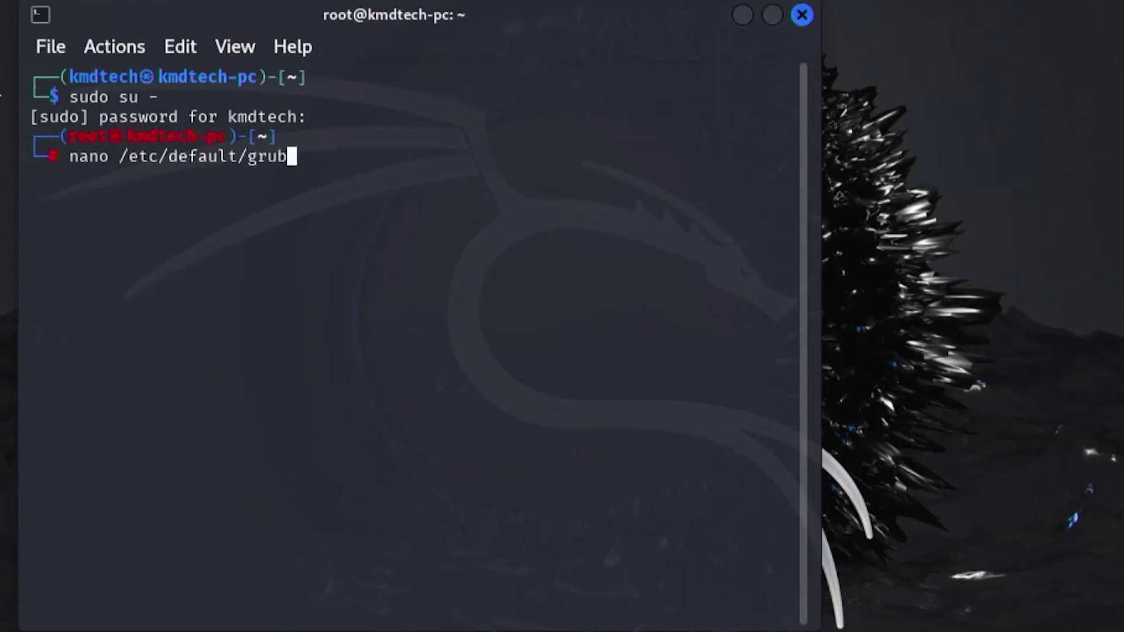
{"action": "key", "text": "Return"}
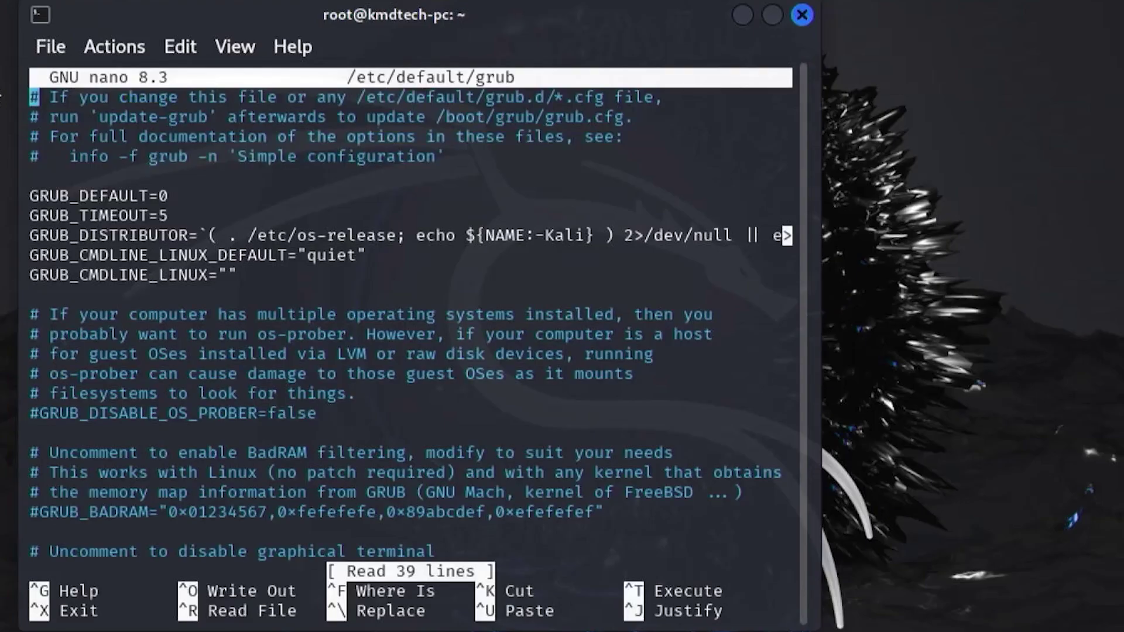
{"action": "key", "text": "Down"}
{"action": "key", "text": "Down"}
{"action": "key", "text": "Down"}
{"action": "key", "text": "Down"}
{"action": "key", "text": "Down"}
{"action": "key", "text": "Down"}
{"action": "key", "text": "Down"}
{"action": "key", "text": "Down"}
{"action": "key", "text": "Down"}
{"action": "key", "text": "Down"}
{"action": "key", "text": "Down"}
{"action": "key", "text": "Down"}
{"action": "key", "text": "Down"}
{"action": "key", "text": "Down"}
{"action": "key", "text": "Down"}
{"action": "key", "text": "Down"}
{"action": "key", "text": "Right"}
{"action": "key", "text": "BackSpace"}
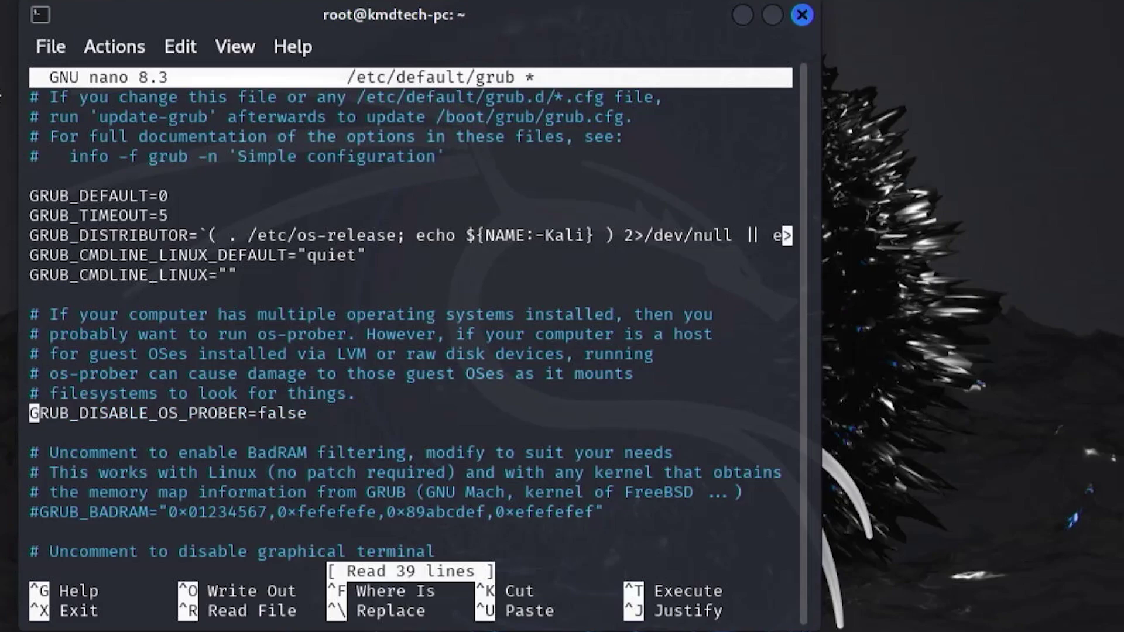